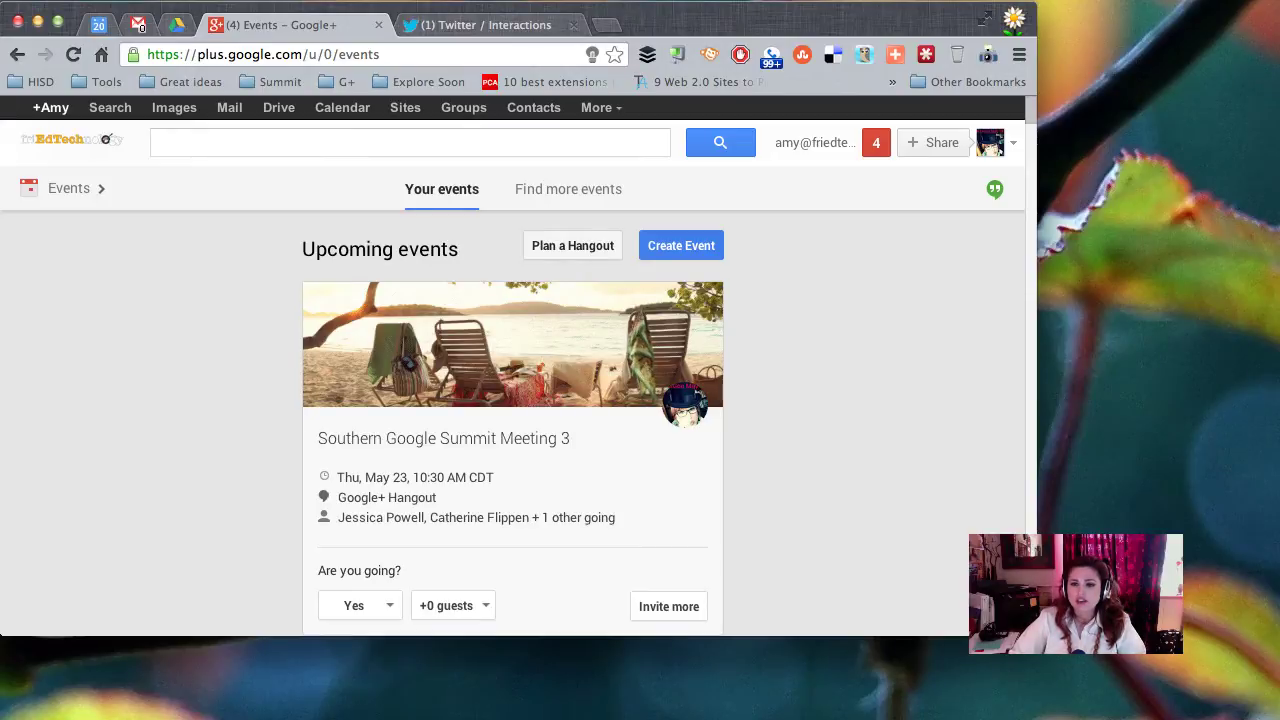
- Enlarge the browser window to fill the screen and open the Google+ home page from Gmail
left_click_drag(1036, 635, 1279, 719)
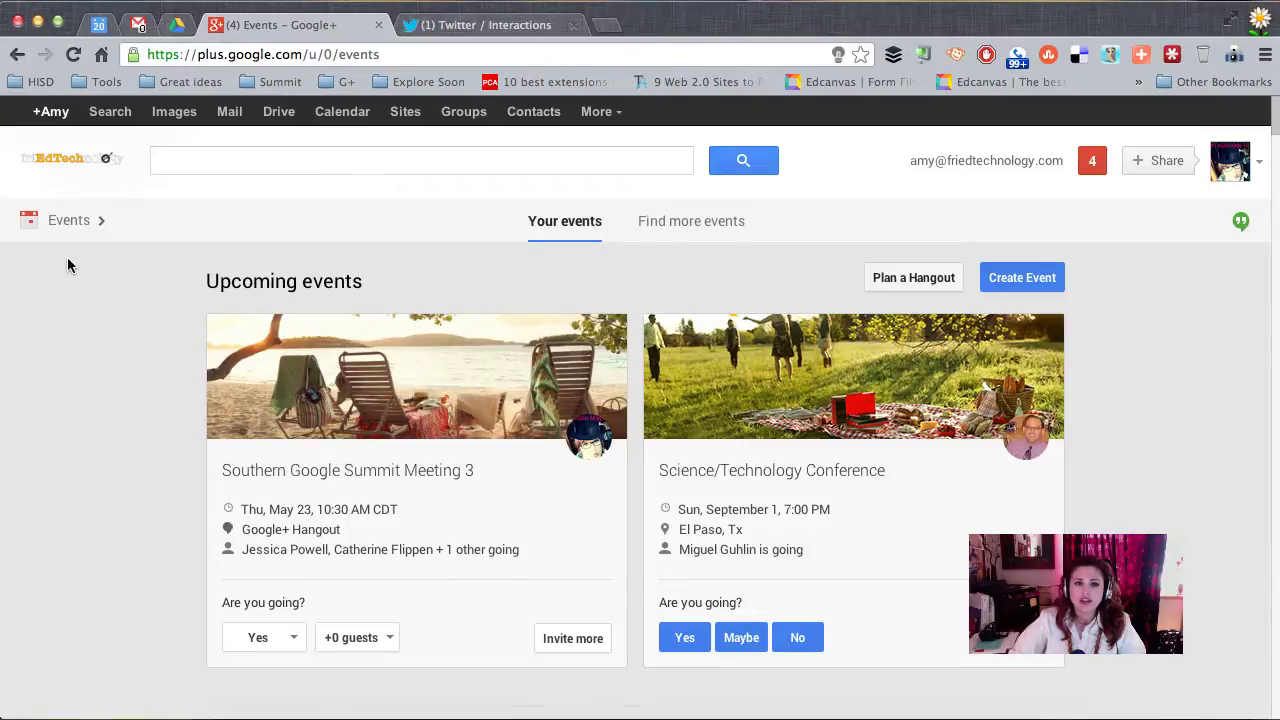
left_click(137, 25)
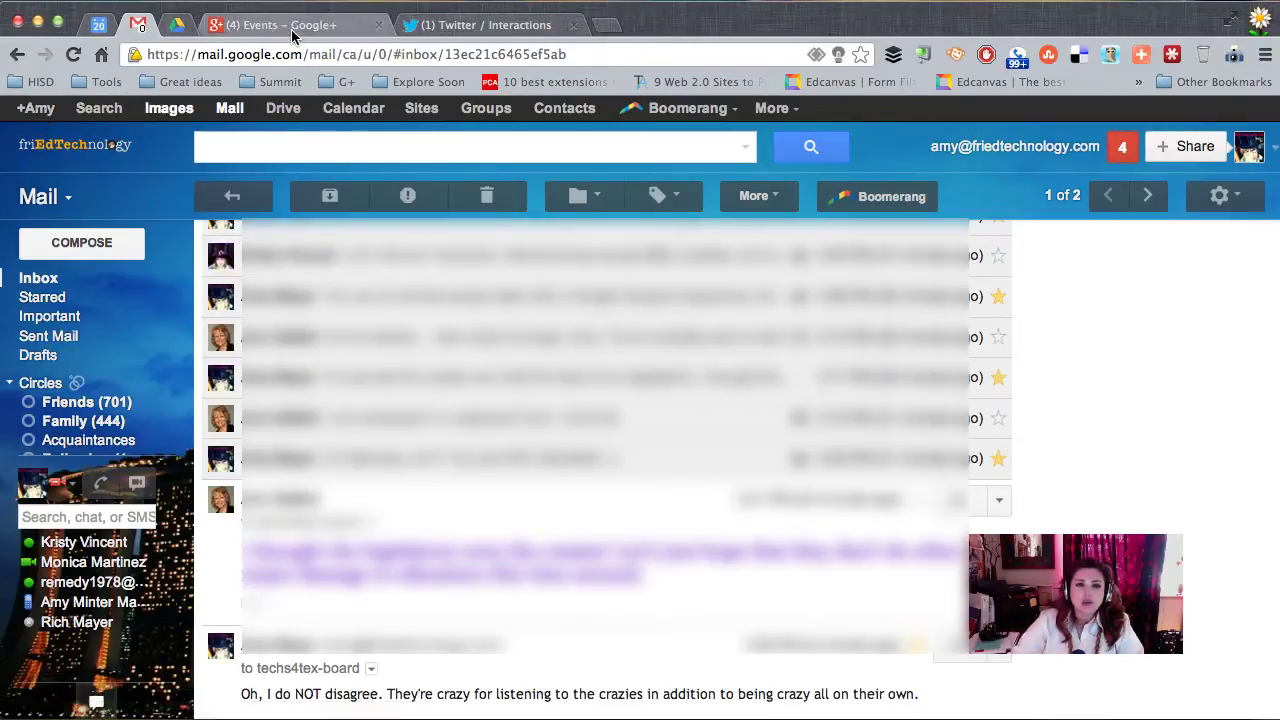
left_click(28, 116)
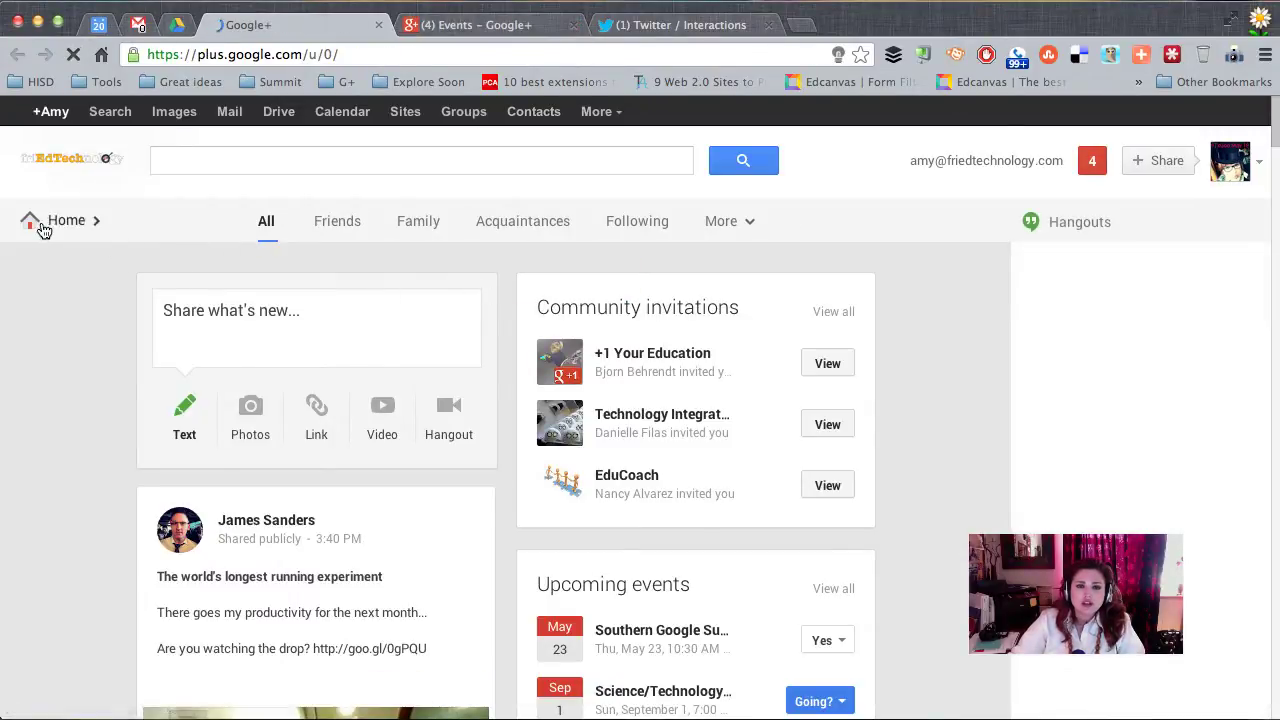
- Go to the Google+ Events page and start planning a new Hangout event
mouse_move(50, 226)
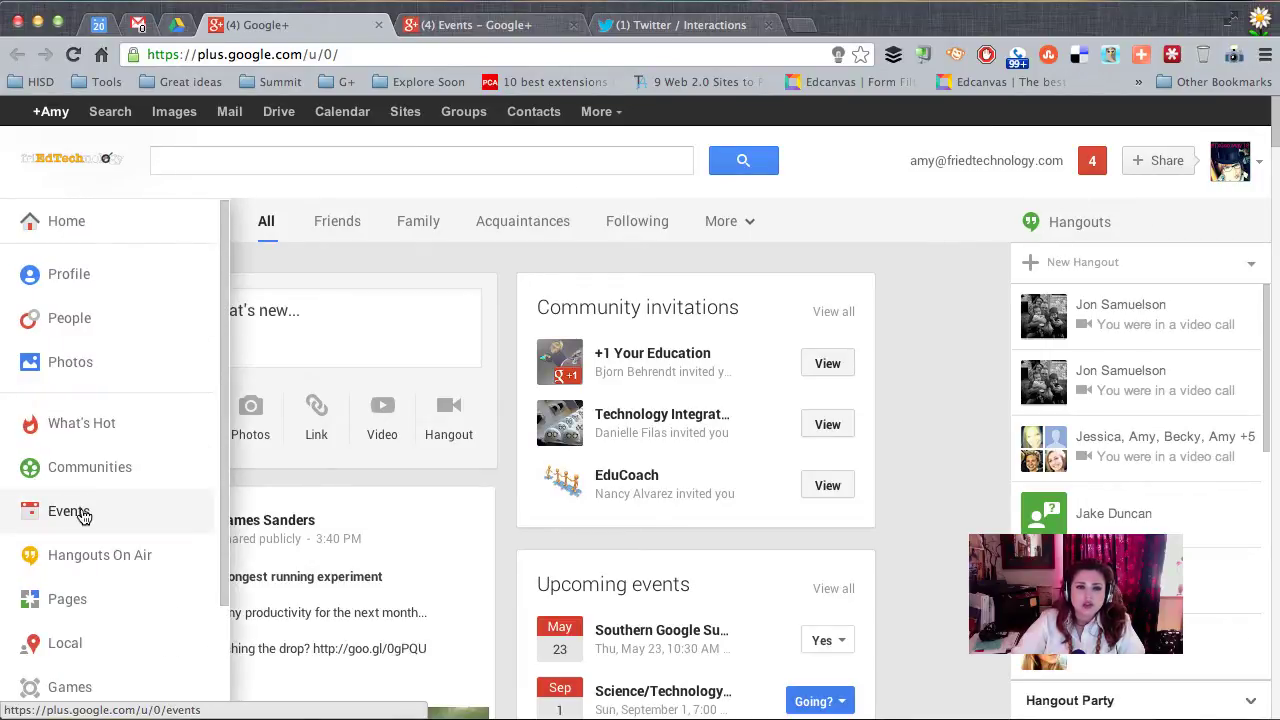
left_click(84, 513)
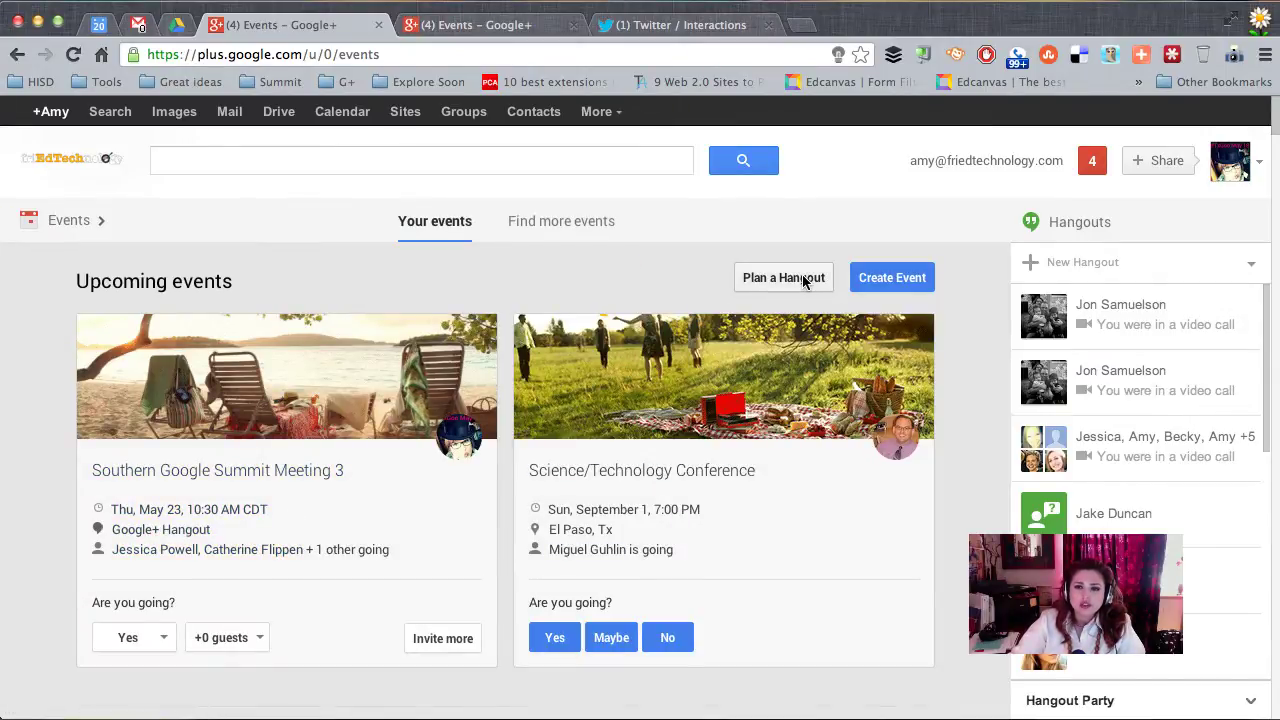
left_click(803, 281)
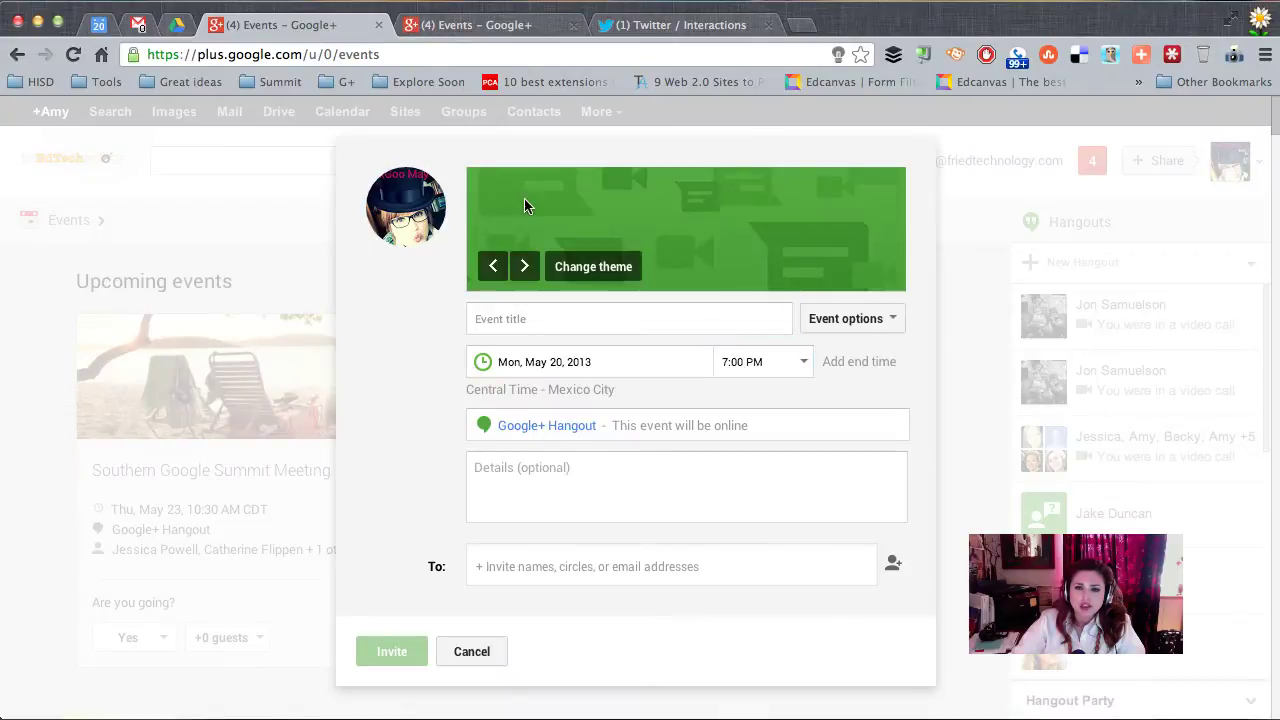
- Browse through the preset banner themes for the Hangout event
left_click(525, 268)
left_click(525, 268)
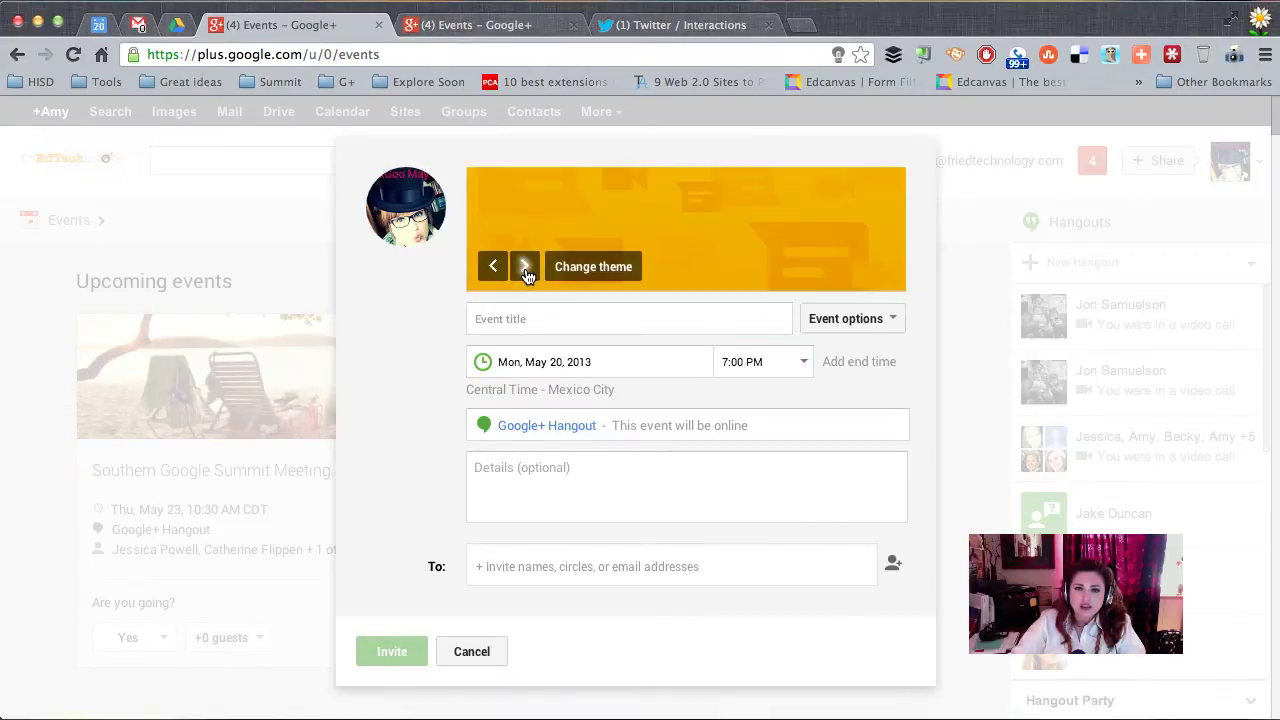
left_click(525, 268)
left_click(525, 268)
left_click(525, 268)
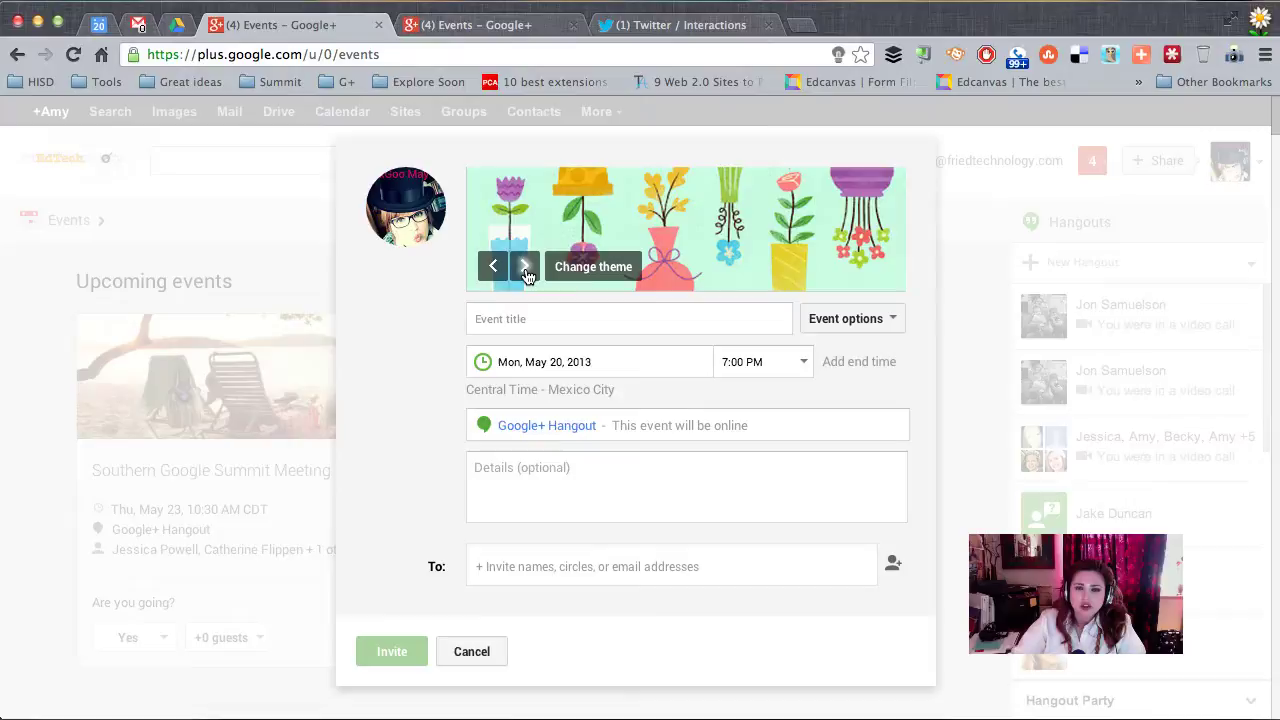
left_click(525, 268)
left_click(525, 268)
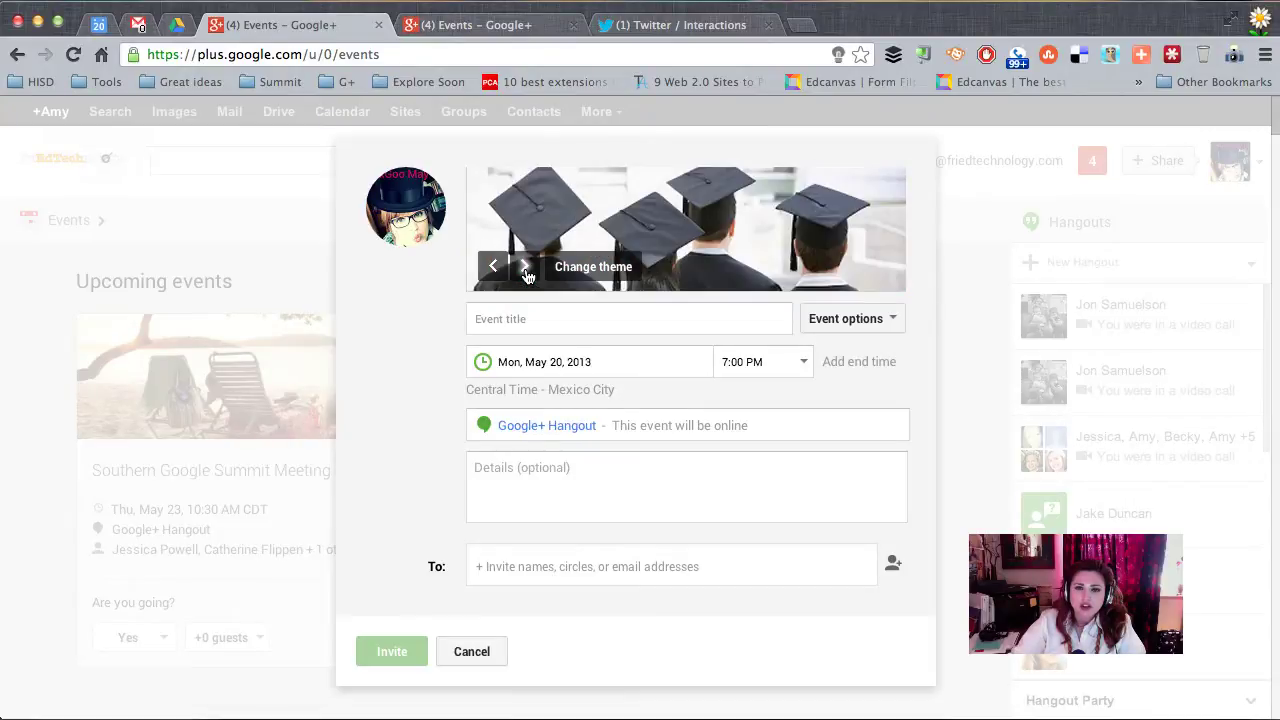
left_click(525, 268)
left_click(525, 268)
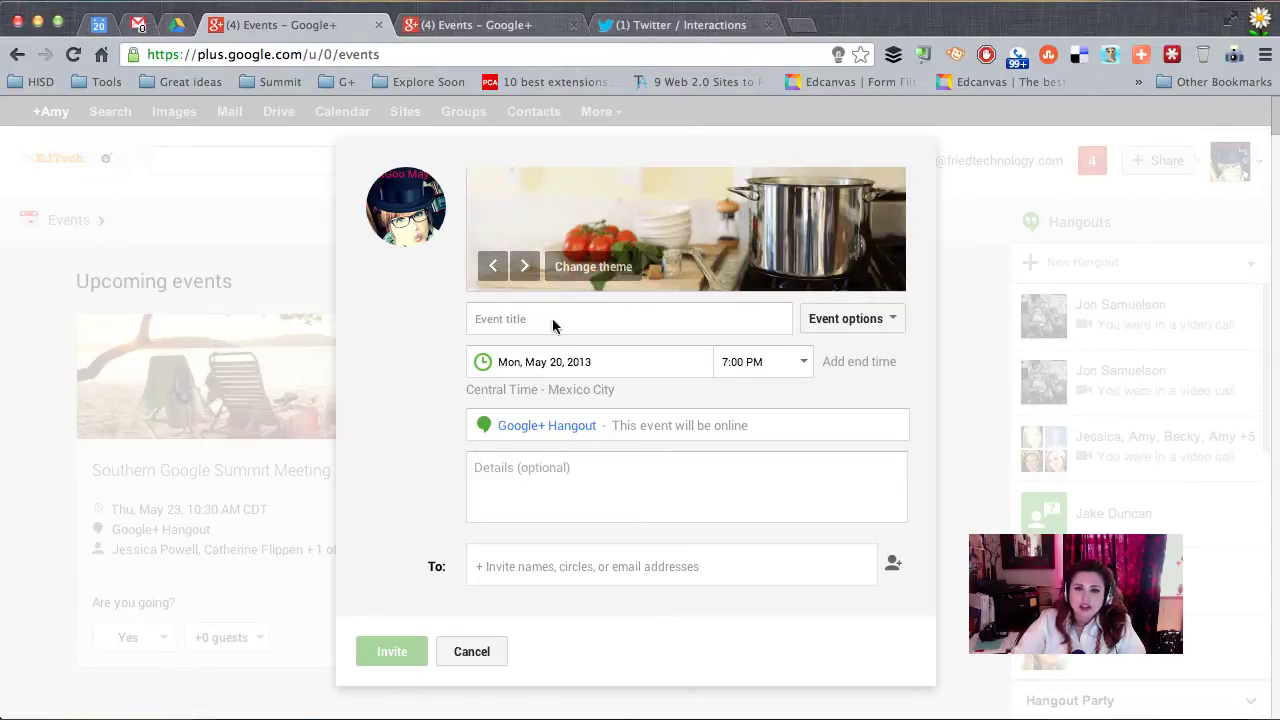
- Set IMG_1821.JPG from the Texas Google Summit photos as the event theme, cropped full width around the keyboard and the summit logo
left_click(600, 267)
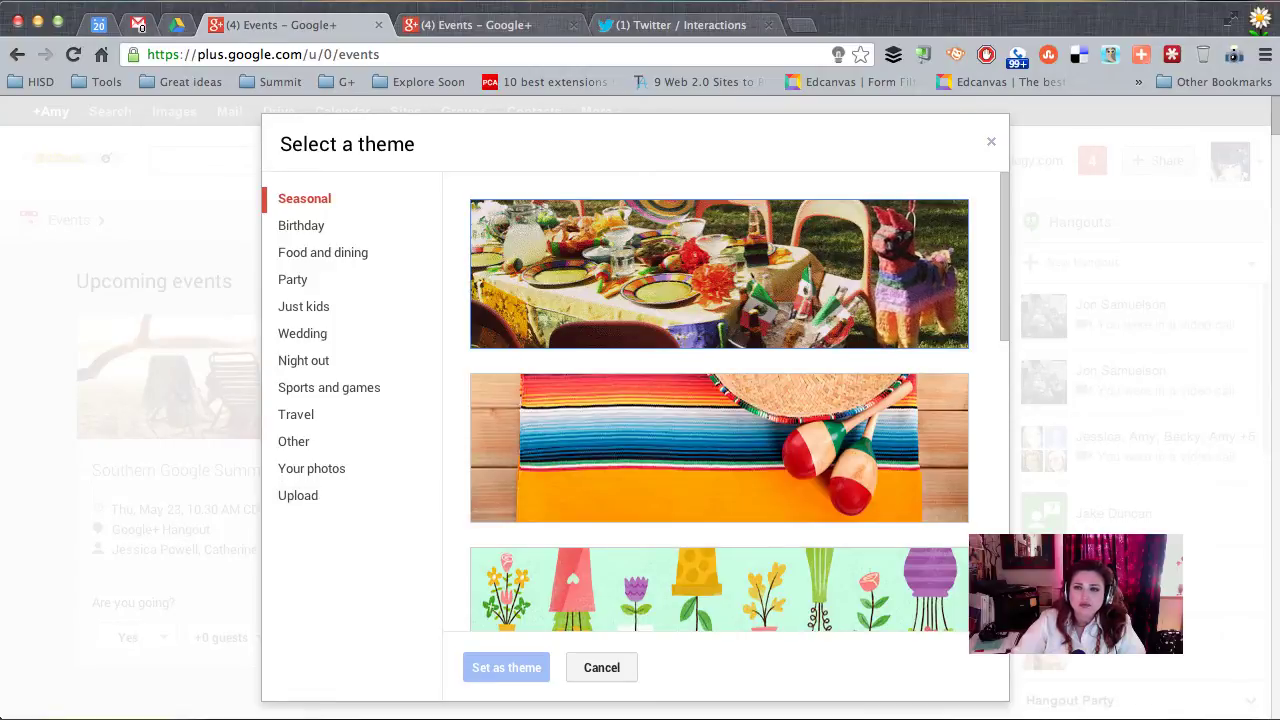
left_click(311, 468)
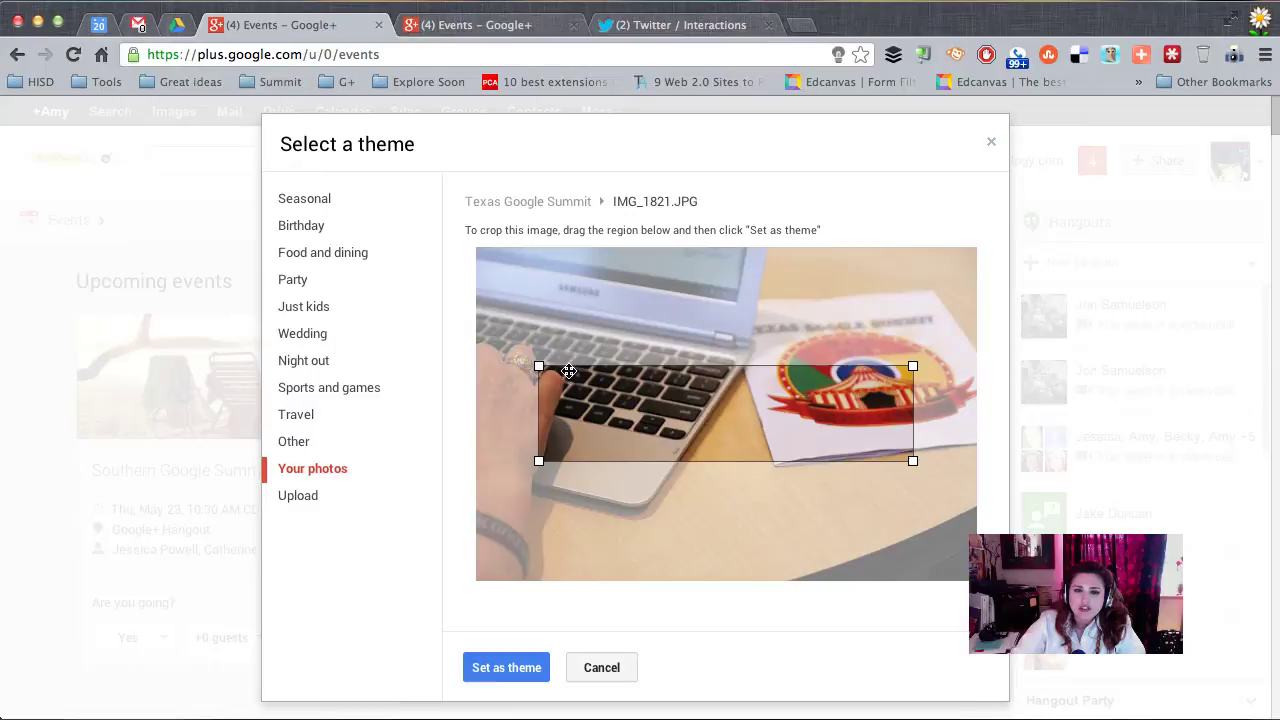
left_click_drag(540, 367, 503, 316)
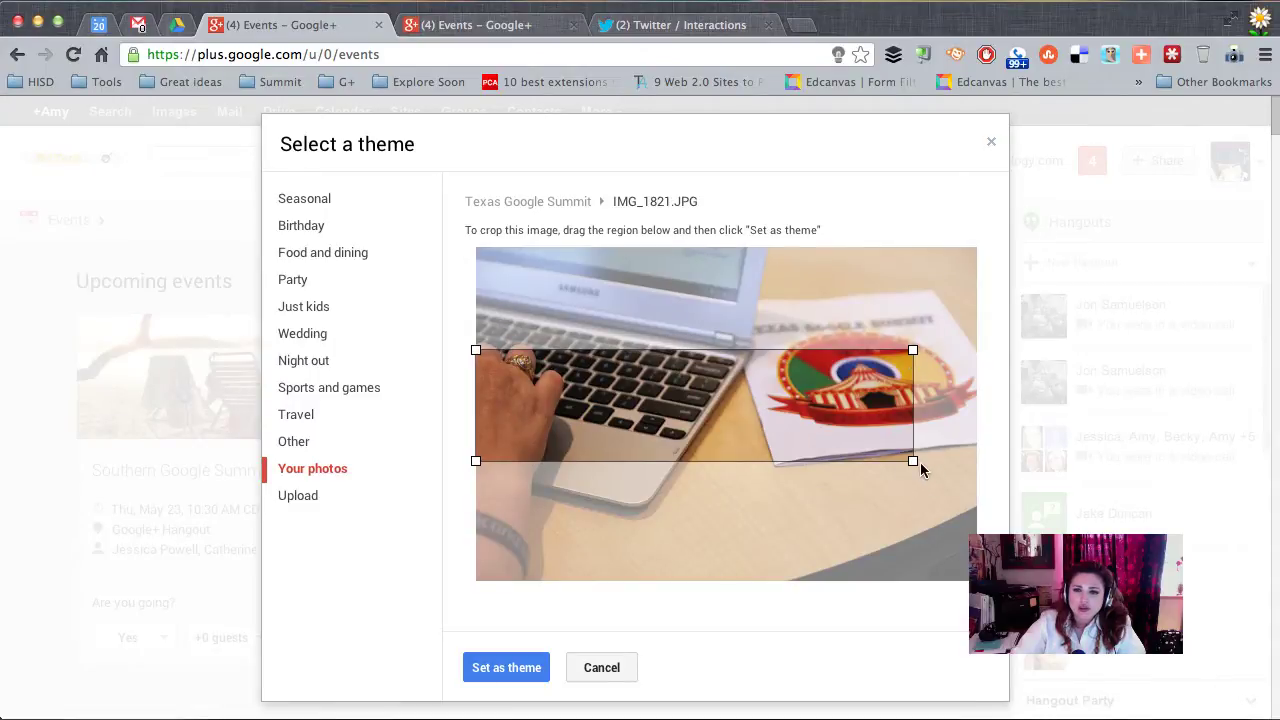
left_click_drag(913, 462, 977, 474)
left_click_drag(790, 440, 785, 375)
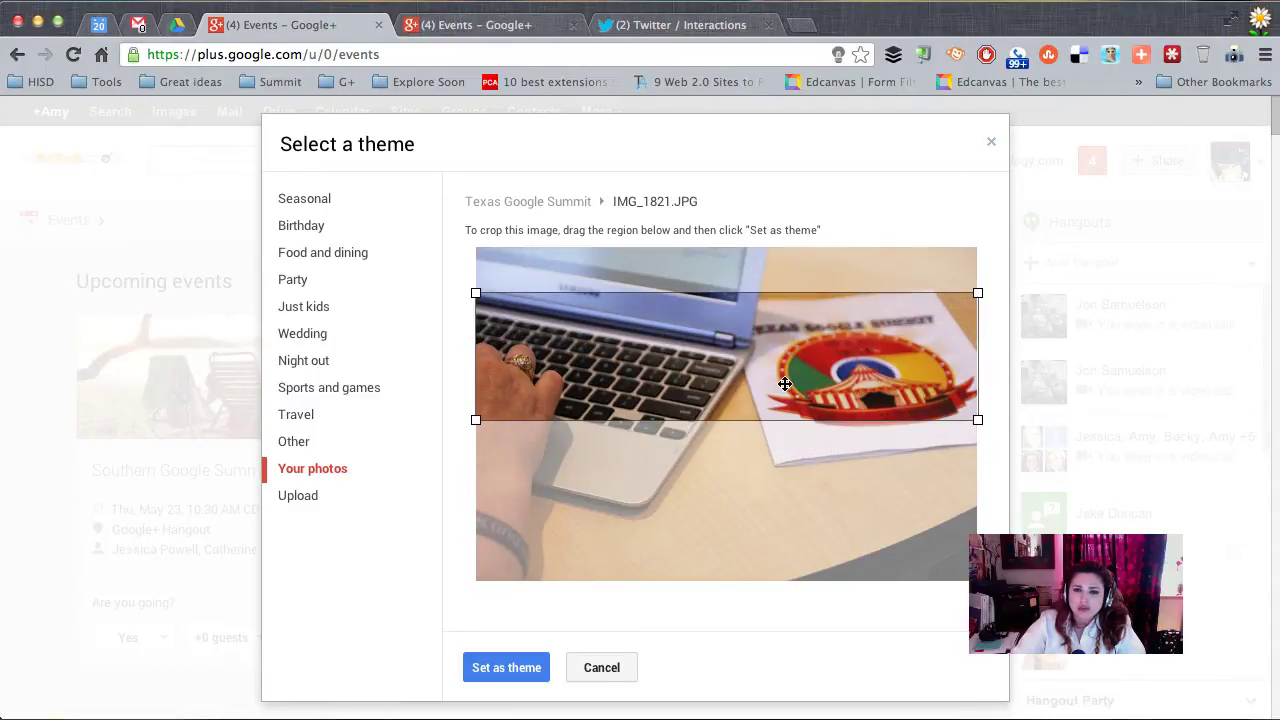
left_click(509, 667)
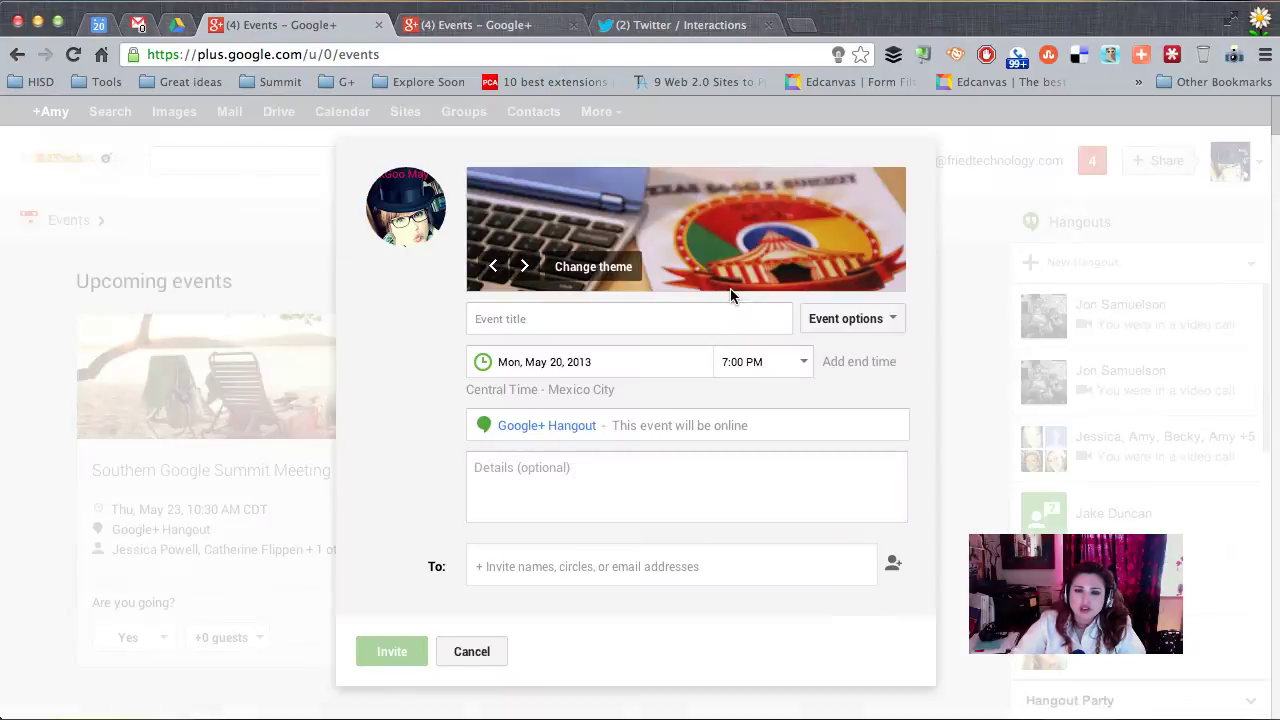
- Schedule the event for Saturday, May 25, 2013 with an 11:00 AM start time
left_click(677, 361)
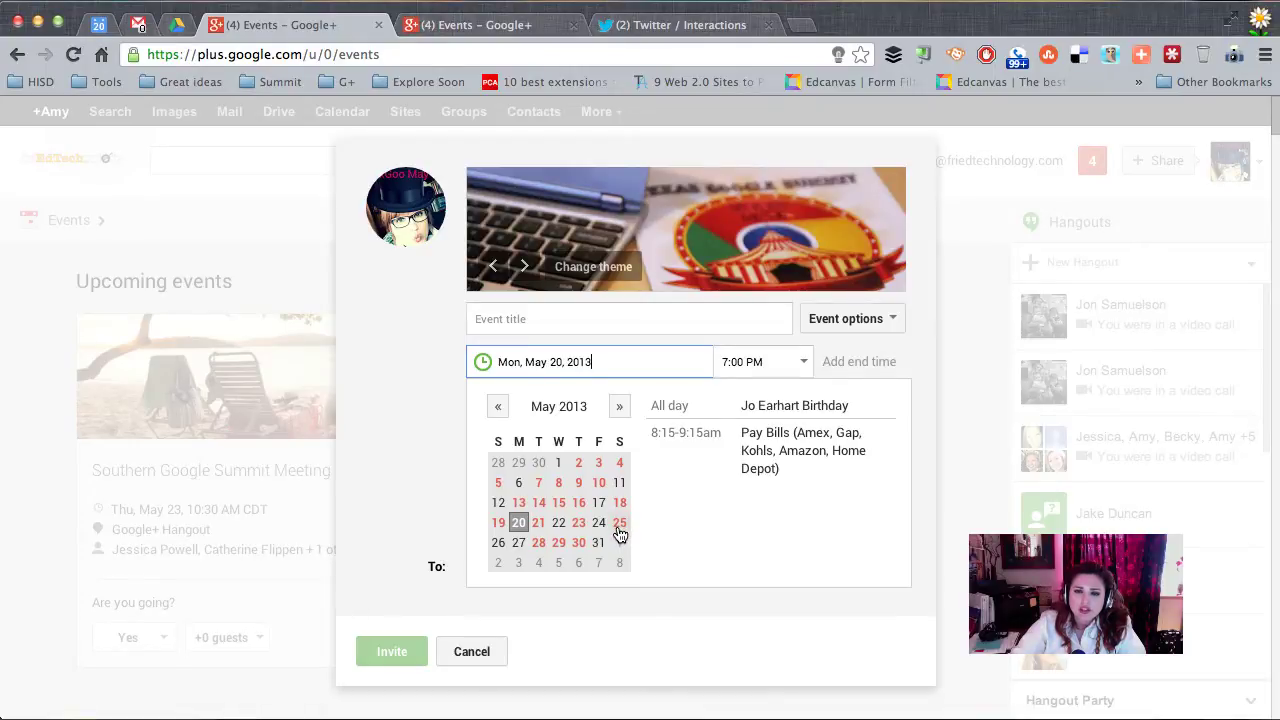
left_click(620, 523)
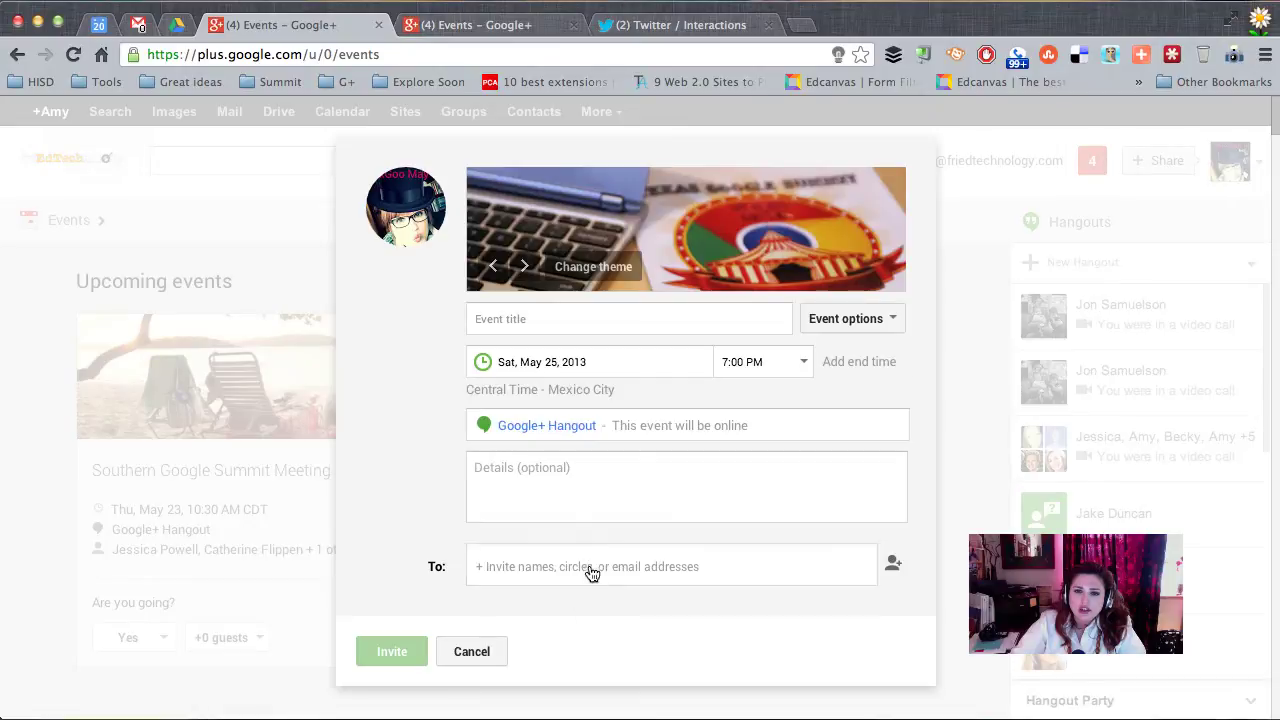
left_click(738, 362)
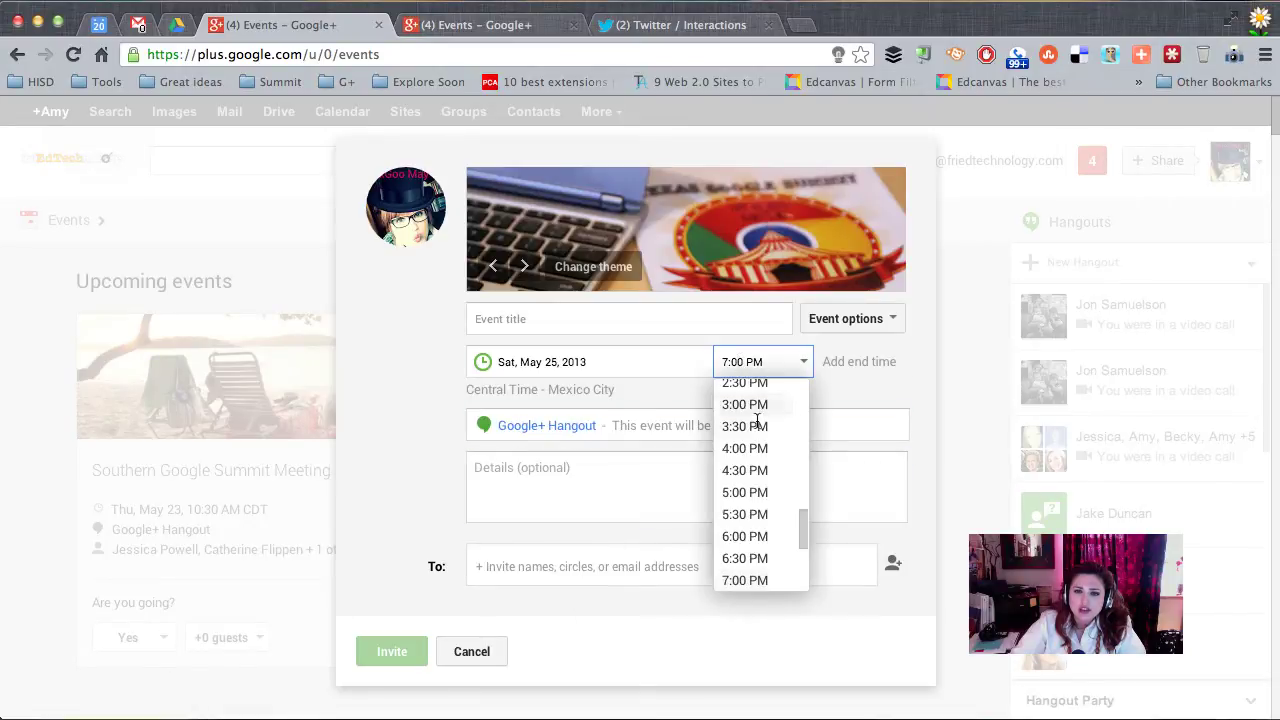
left_click(811, 512)
left_click(780, 364)
left_click(780, 364)
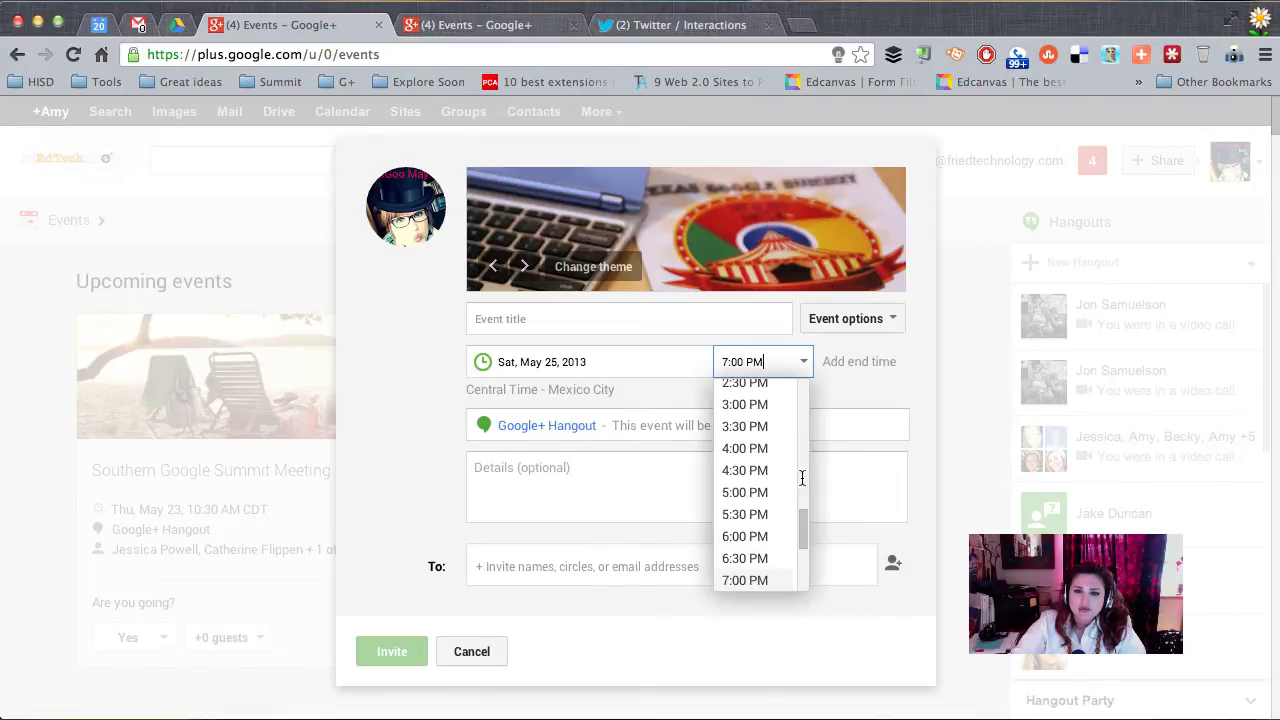
scroll(801, 517, "up", 3)
scroll(801, 512, "up", 3)
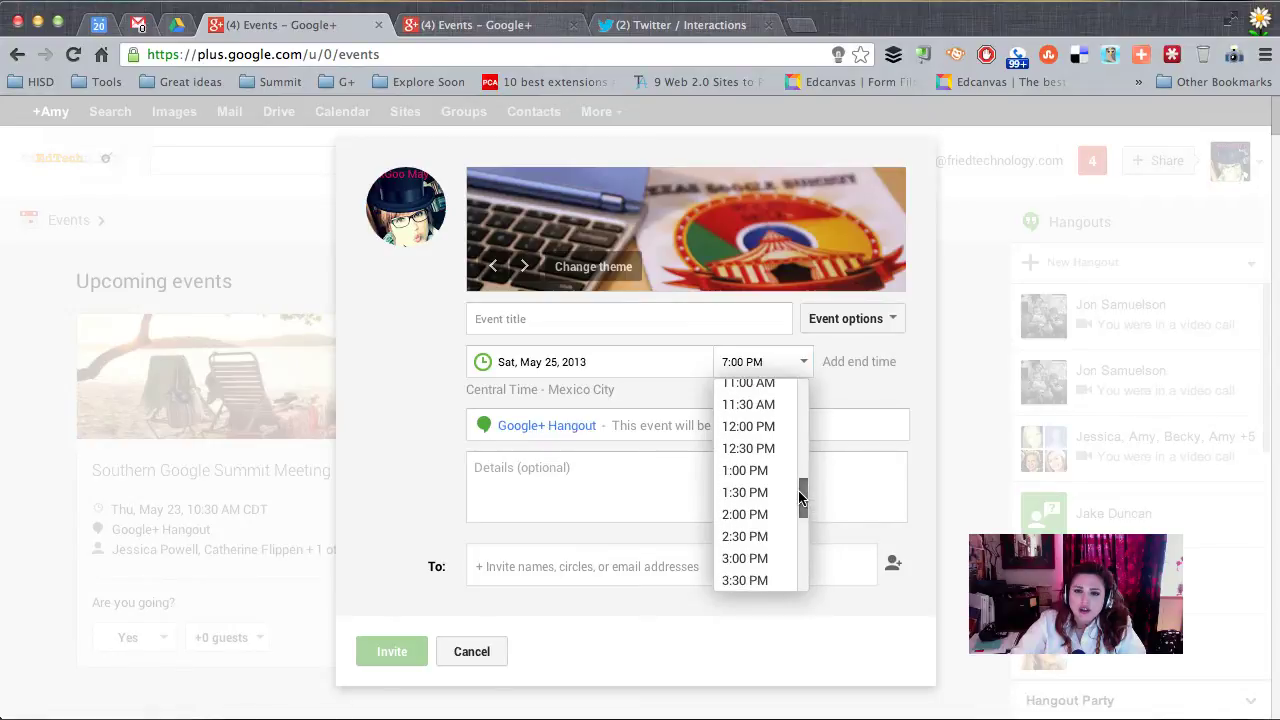
scroll(782, 481, "down", 5)
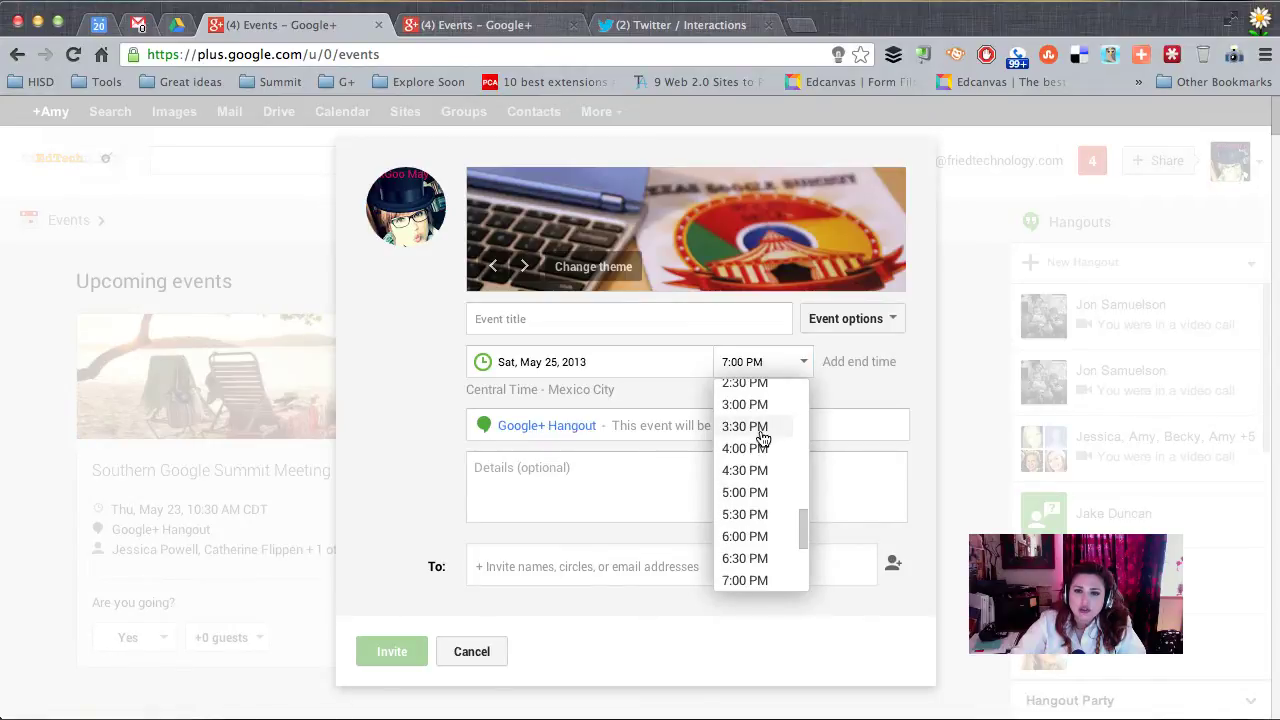
scroll(803, 514, "up", 3)
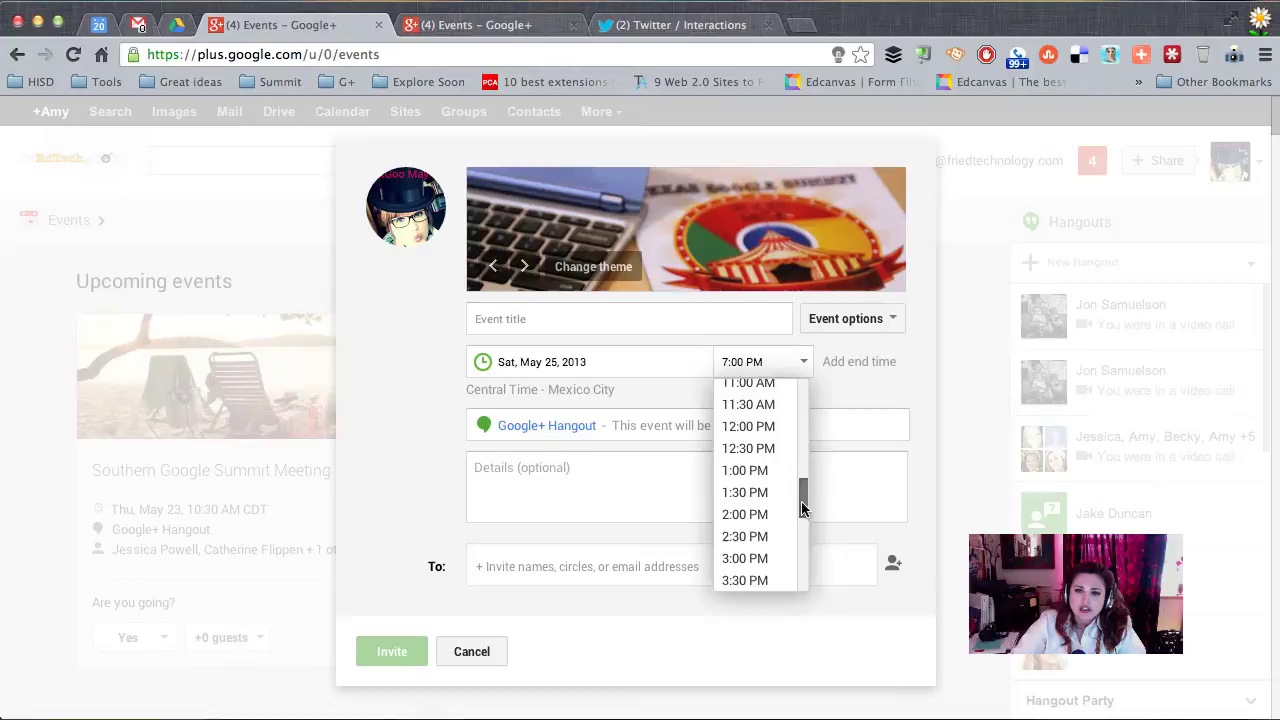
scroll(800, 495, "up", 1)
left_click(757, 417)
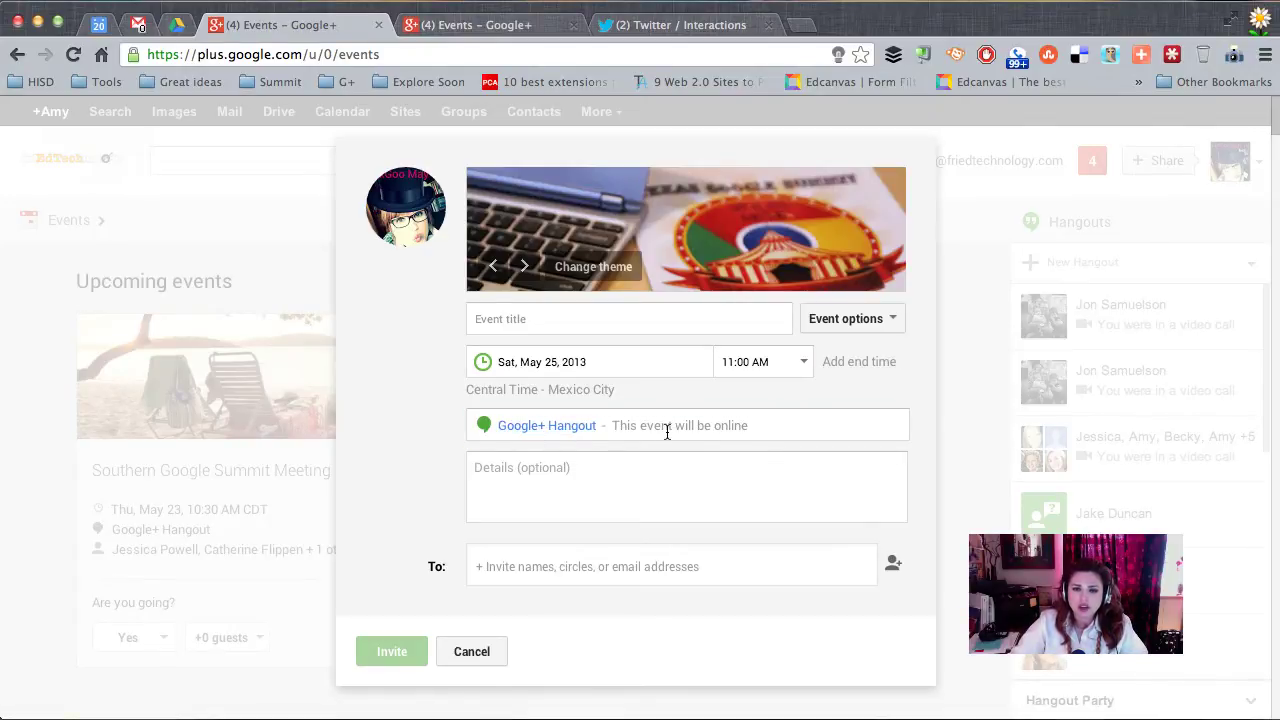
- Enter the event details "Texas Google Summit planning meeting for the proposed November summit and debriefing on May Summit"
left_click(633, 462)
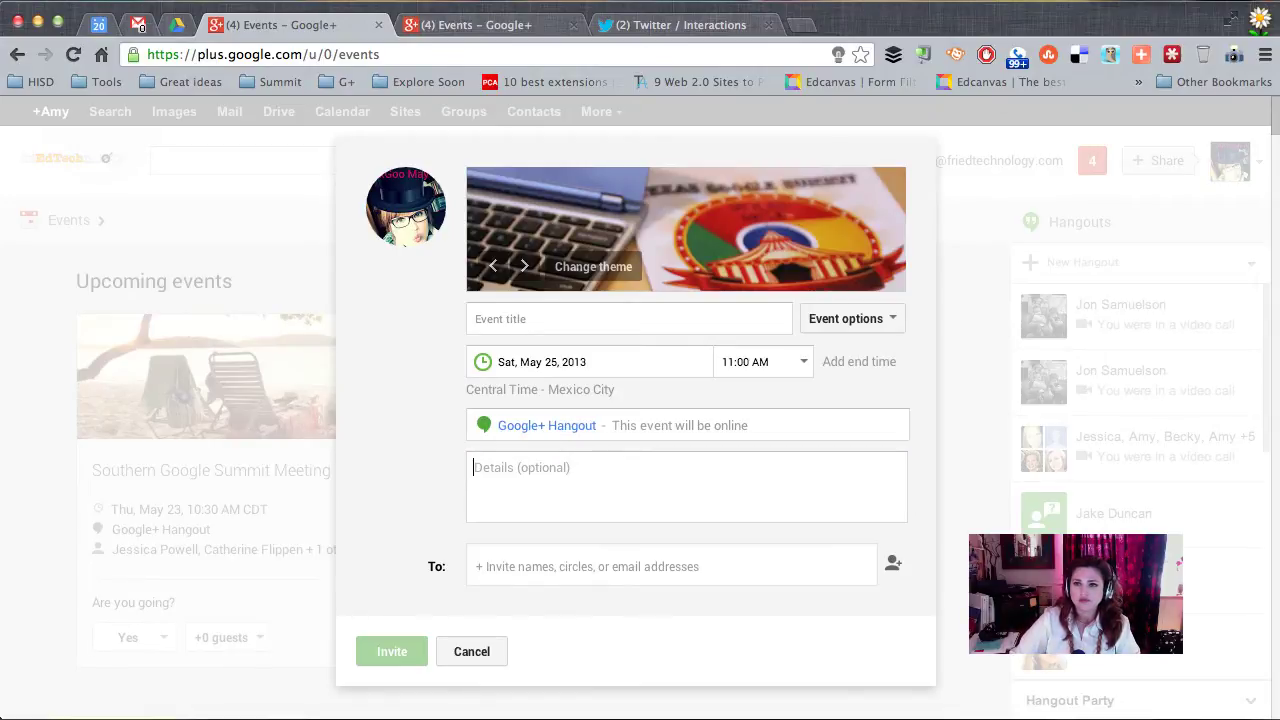
type("Texas Google Summit planning meeting for the proposed November summit and debriefing on May Summit")
- Add six individual contacts and the Techs4Tex group to the event's invitation list
left_click(598, 567)
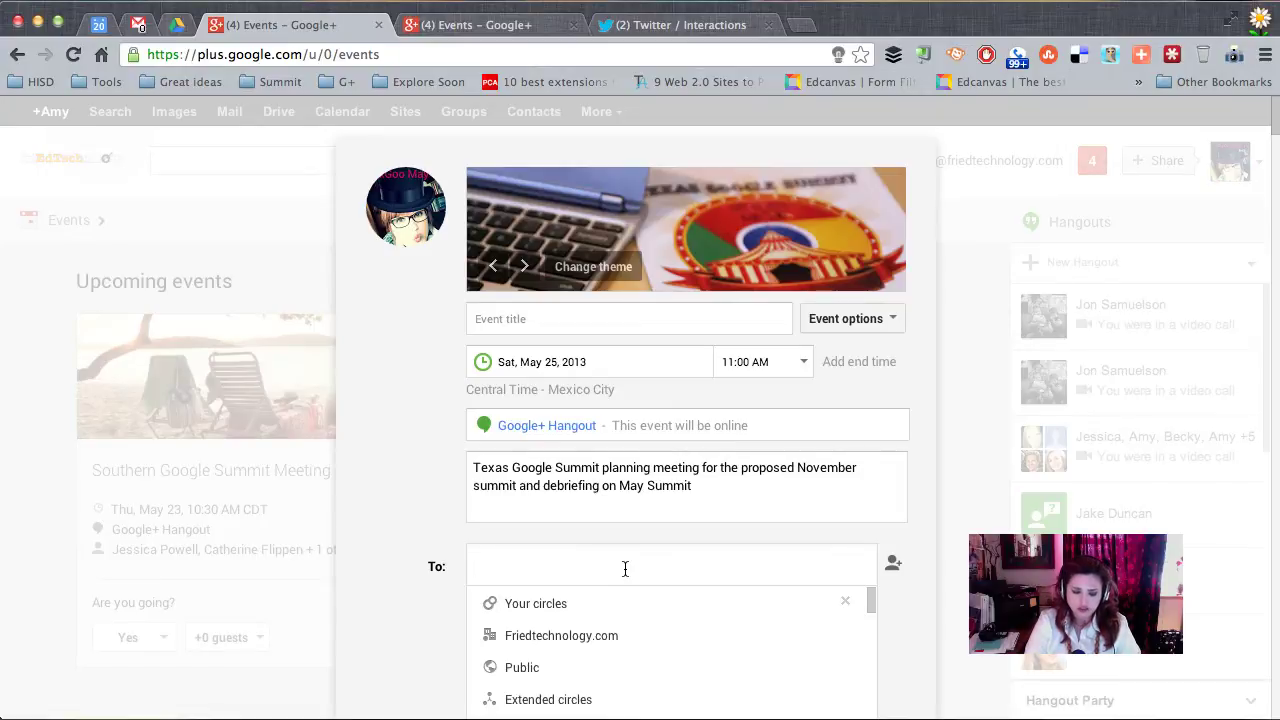
type("jessi")
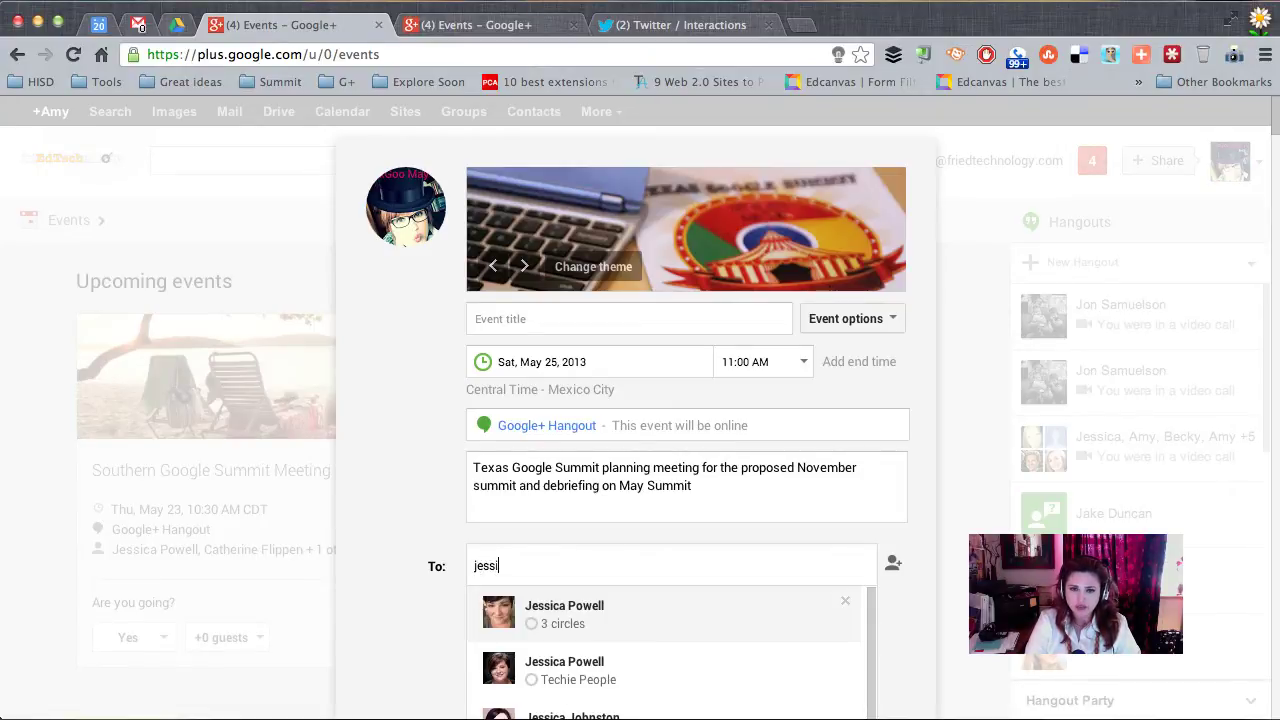
type("ca j")
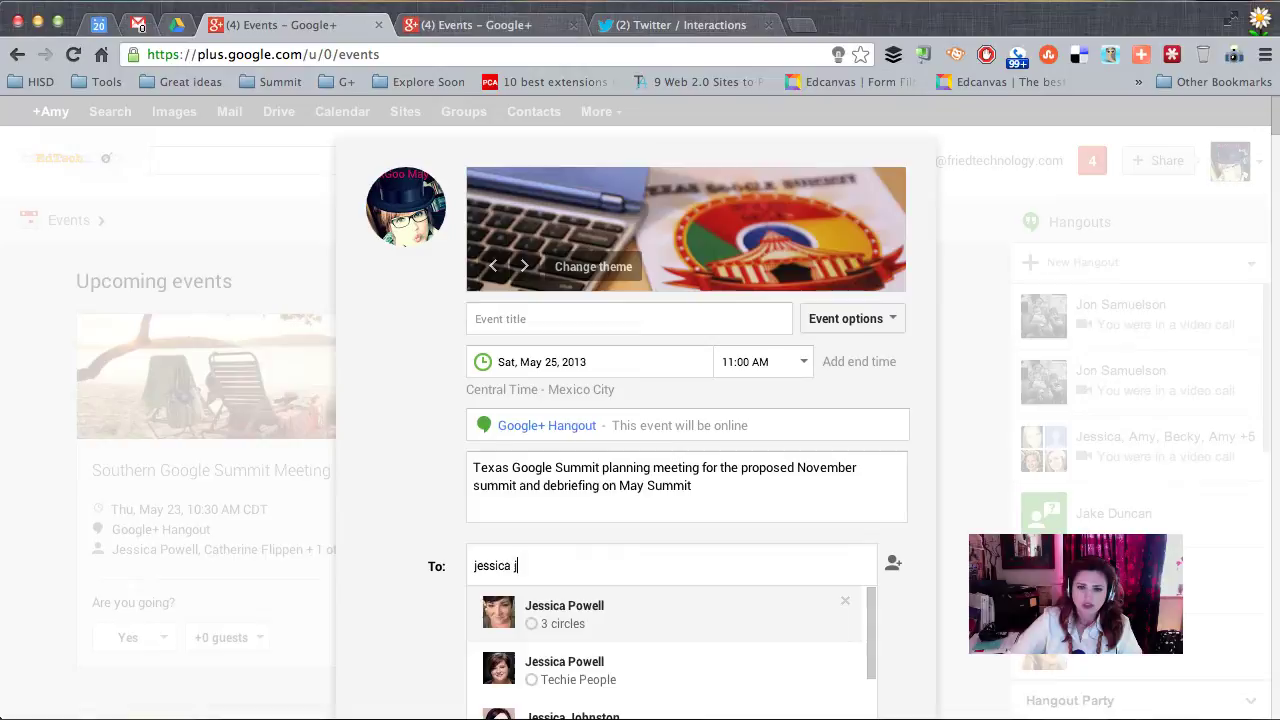
left_click(580, 625)
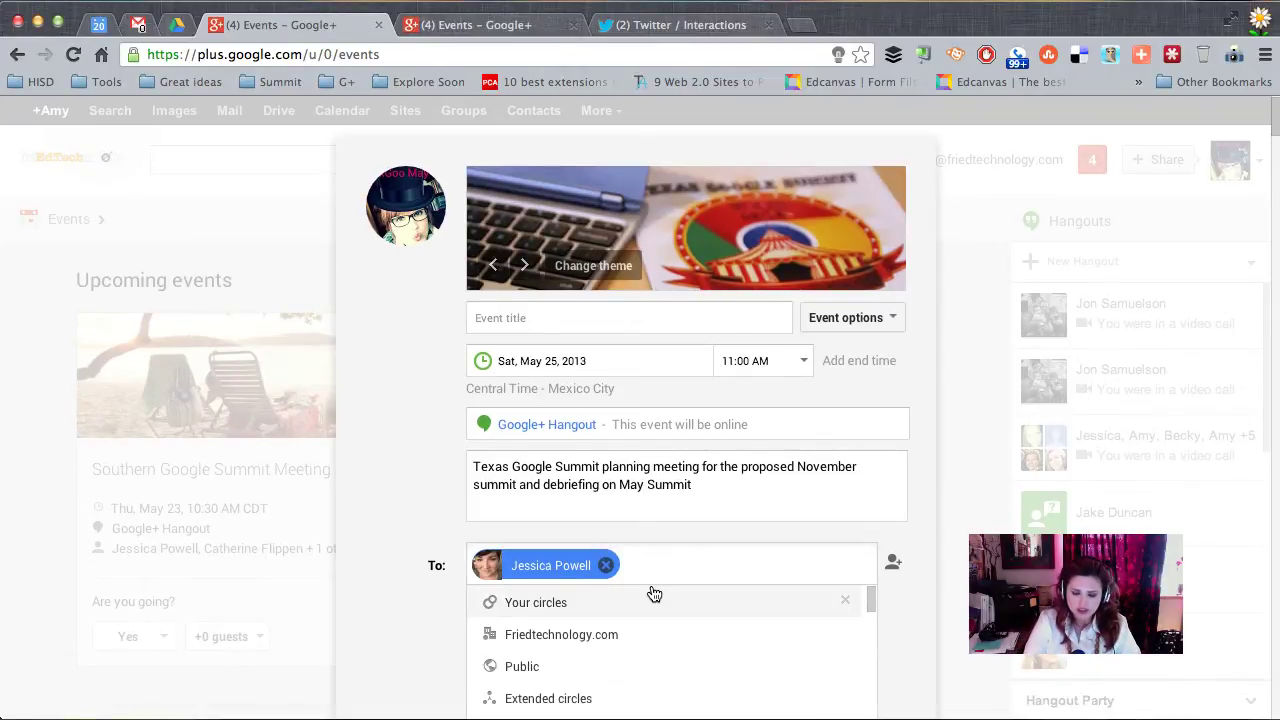
type("kristy")
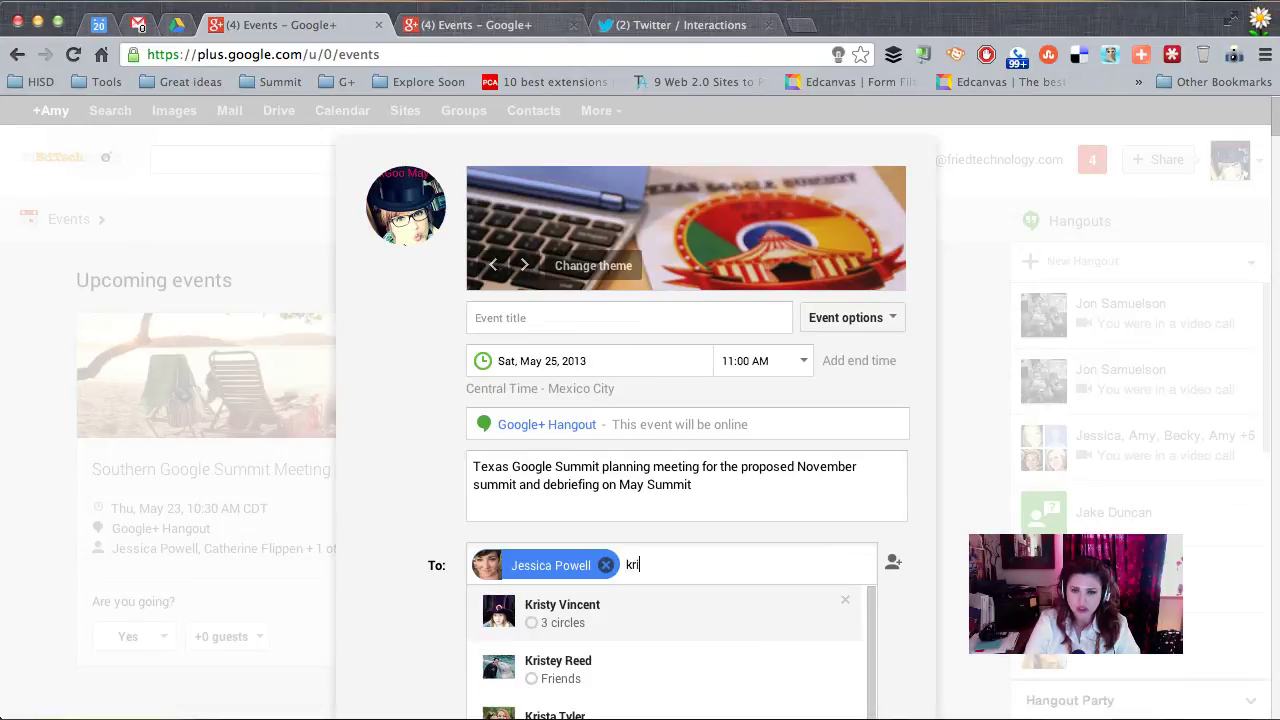
left_click(566, 628)
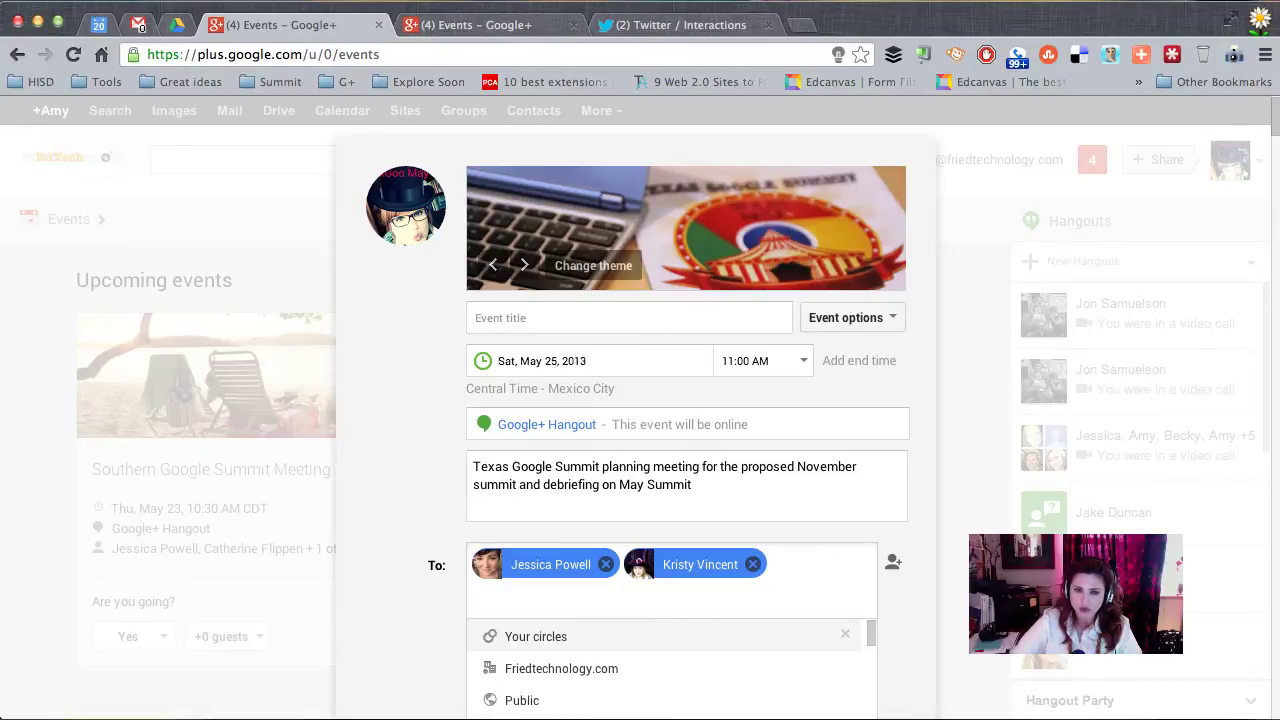
left_click(524, 685)
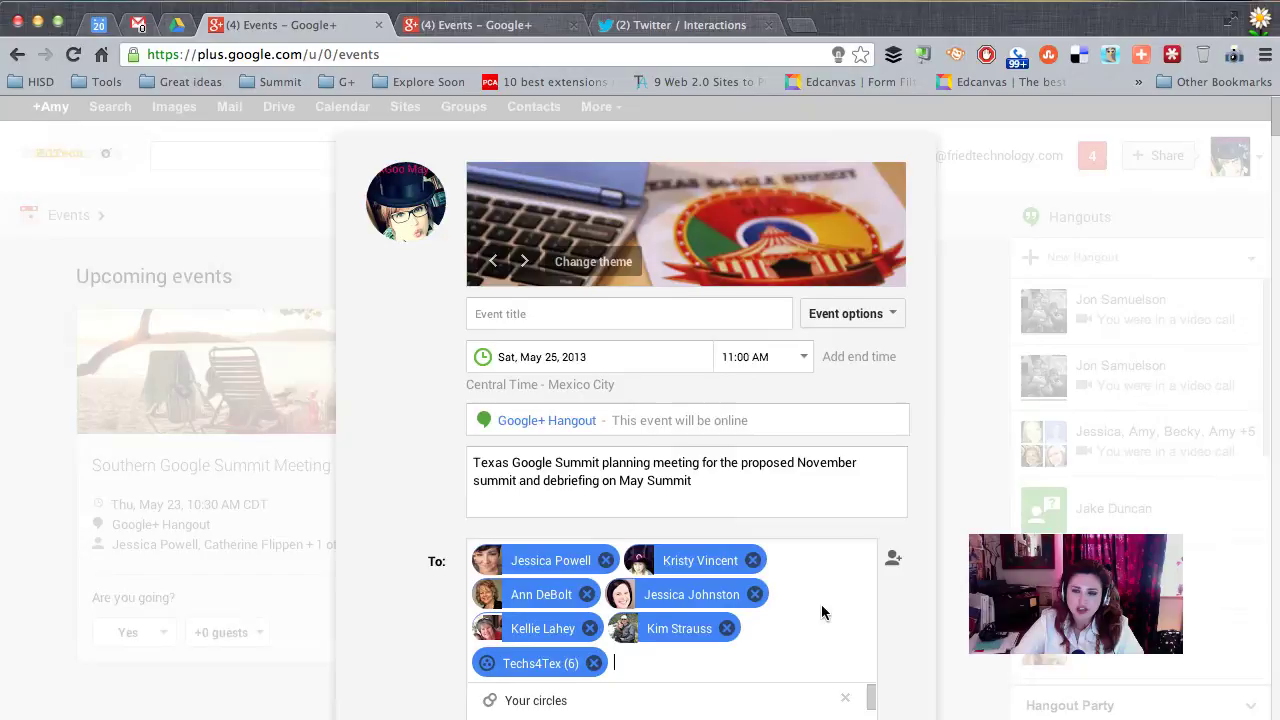
scroll(820, 620, "down", 1)
left_click(912, 586)
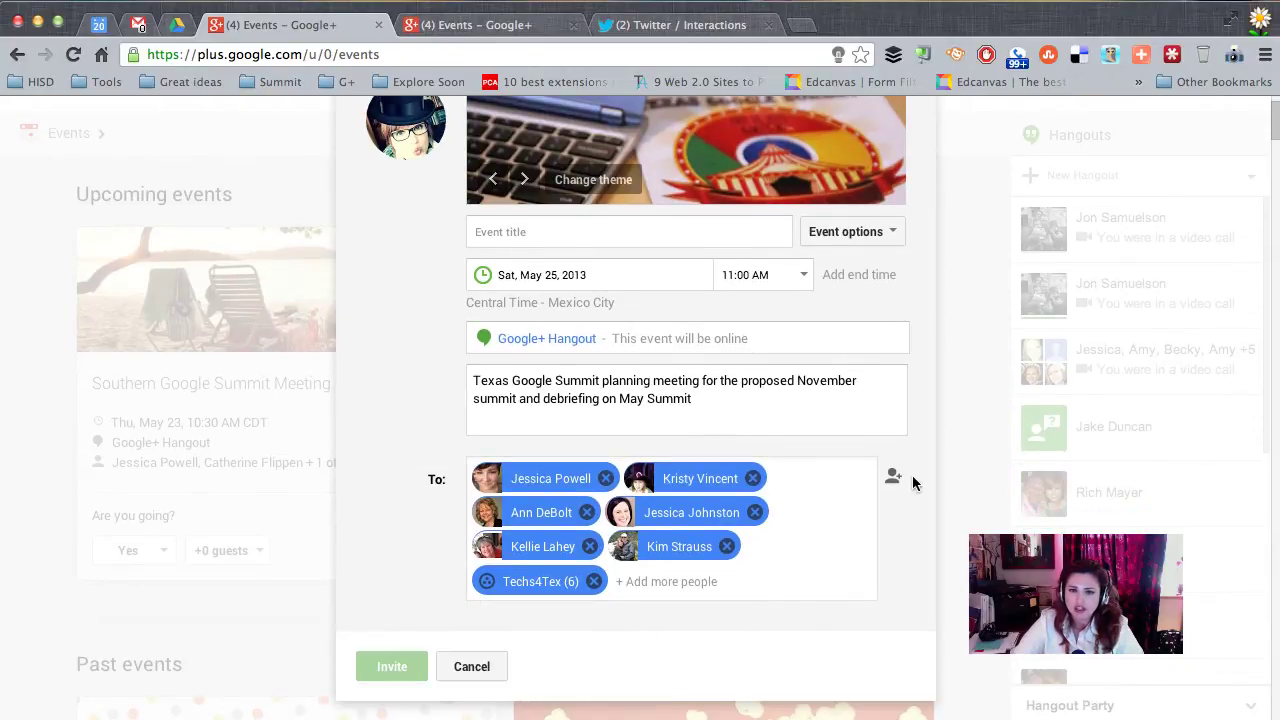
- Title the event "Texas Google Summit Planning Meeting"
scroll(943, 456, "up", 1)
scroll(943, 456, "down", 2)
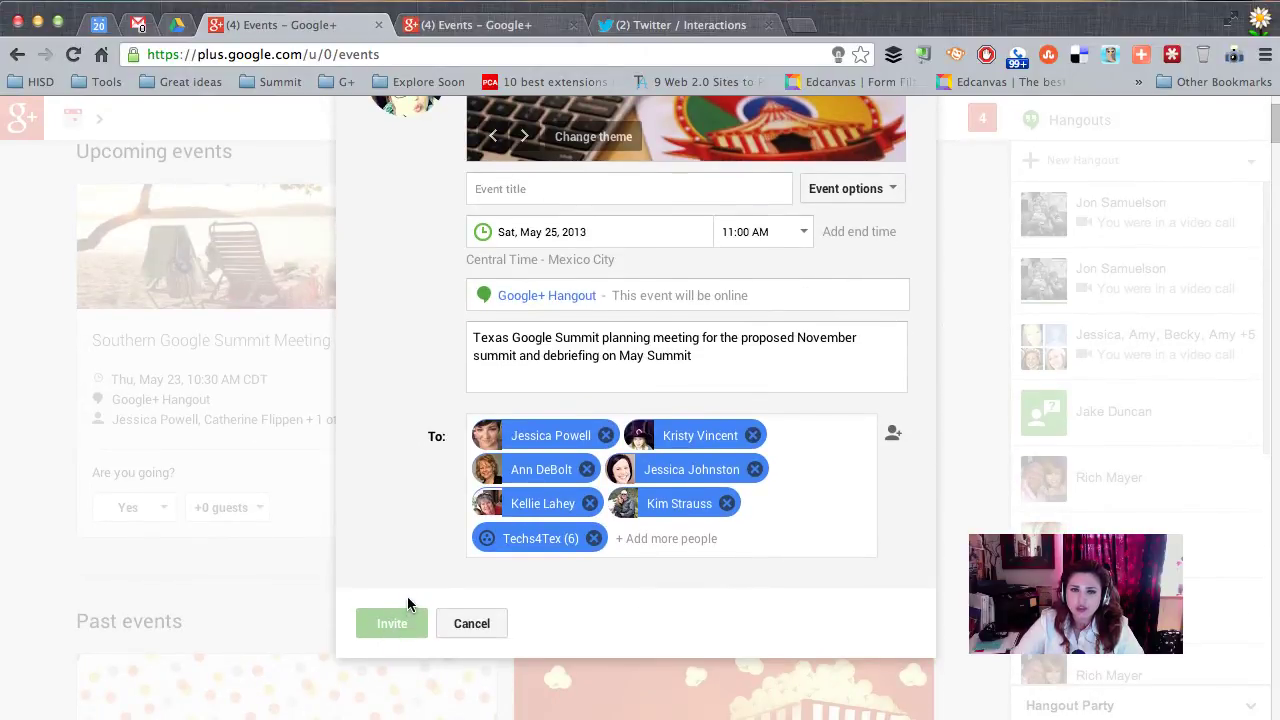
scroll(408, 603, "up", 1)
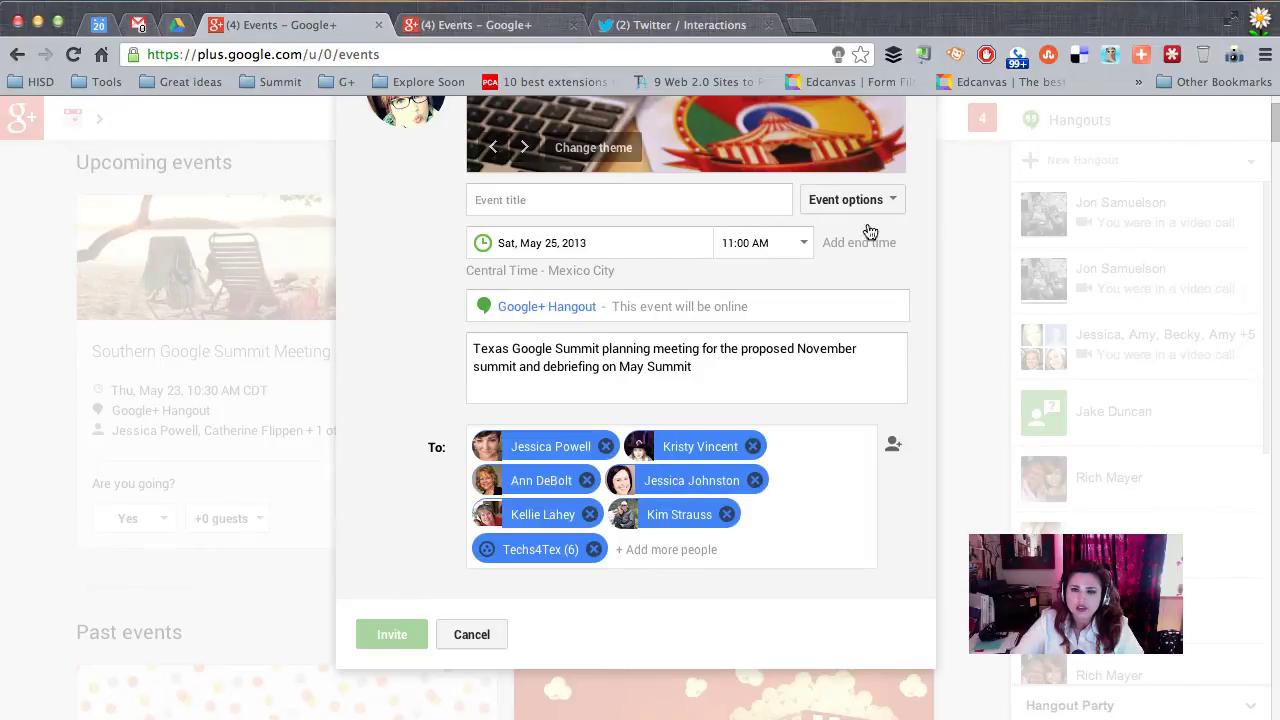
left_click(563, 209)
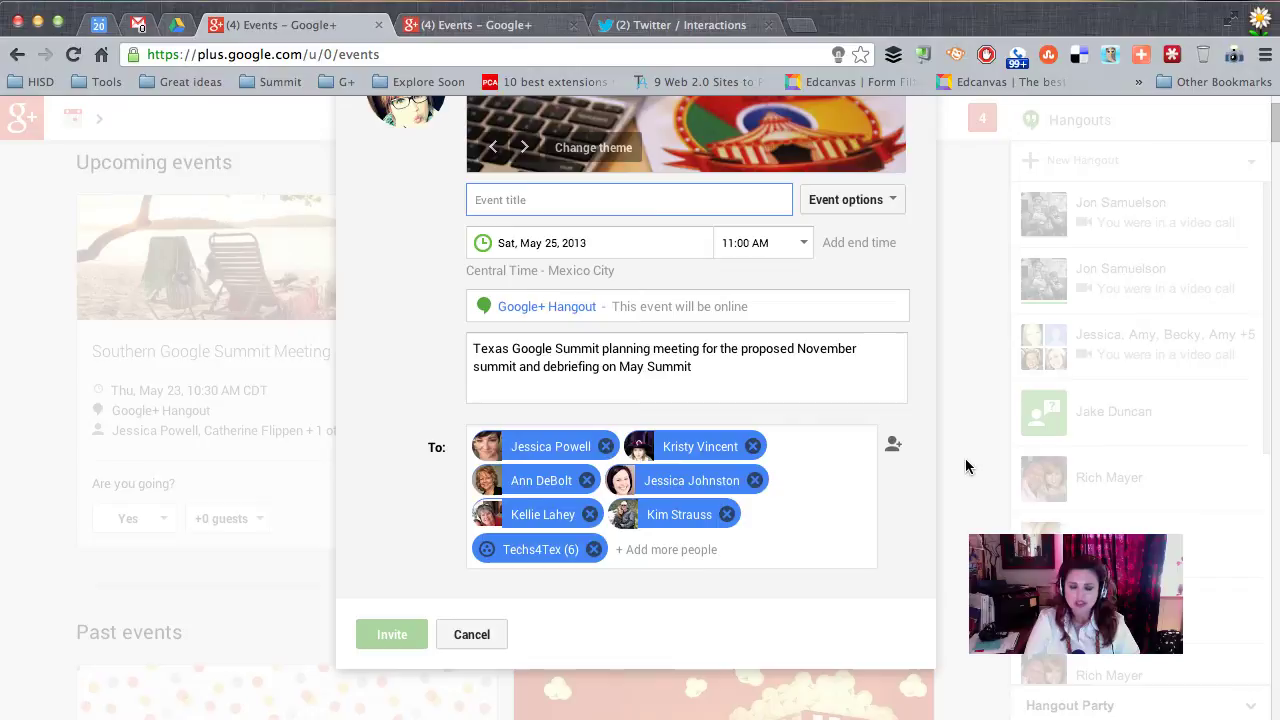
type("Te")
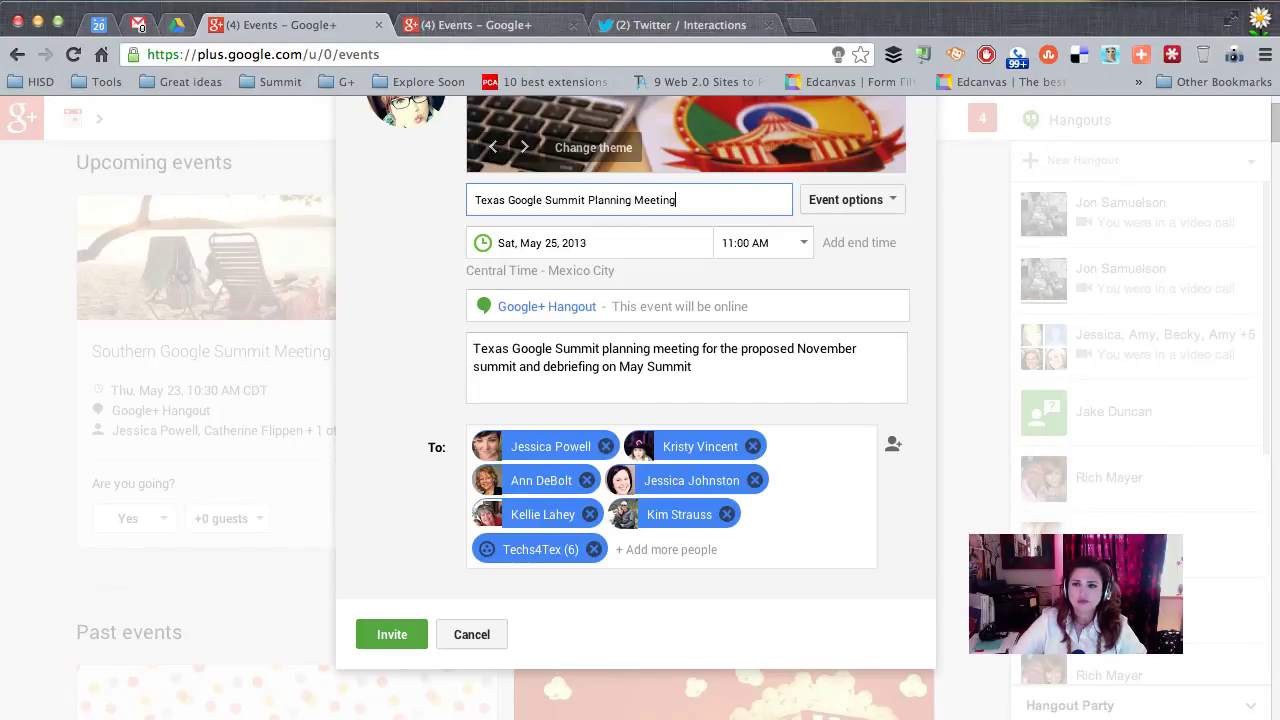
- Review the event's basic and advanced options, and send the invitations to the listed guests
left_click(886, 202)
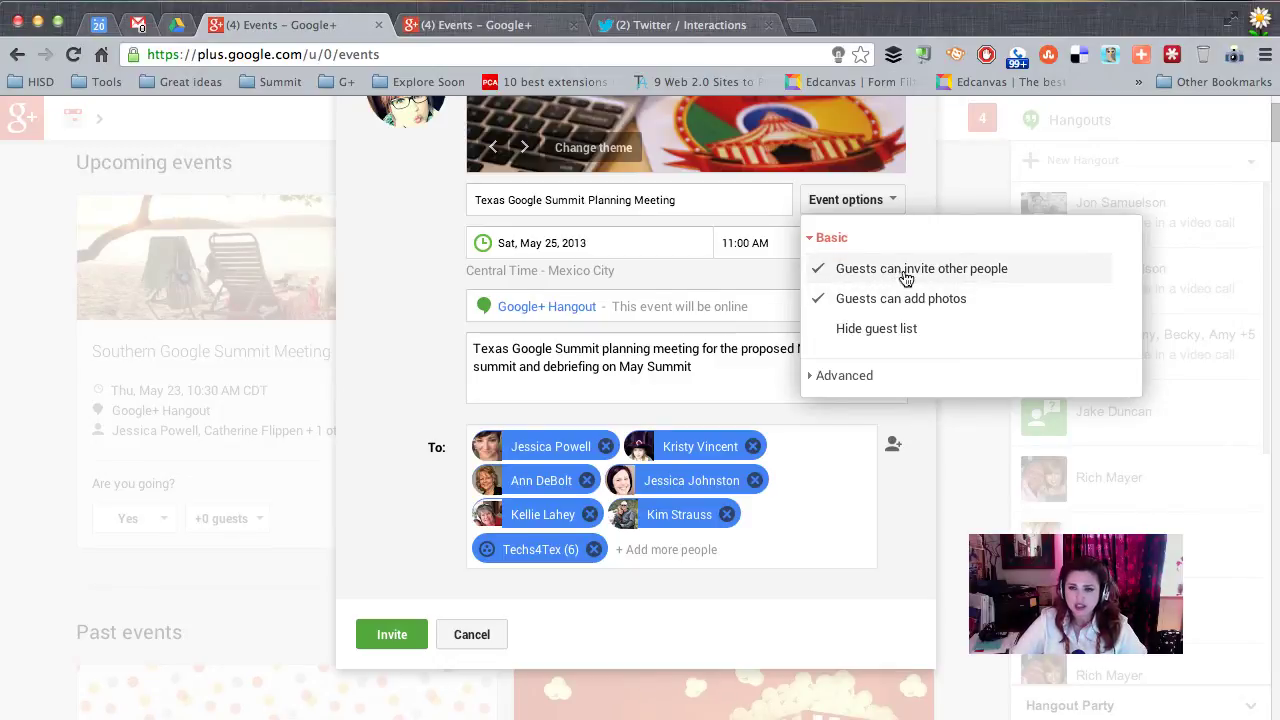
left_click(849, 376)
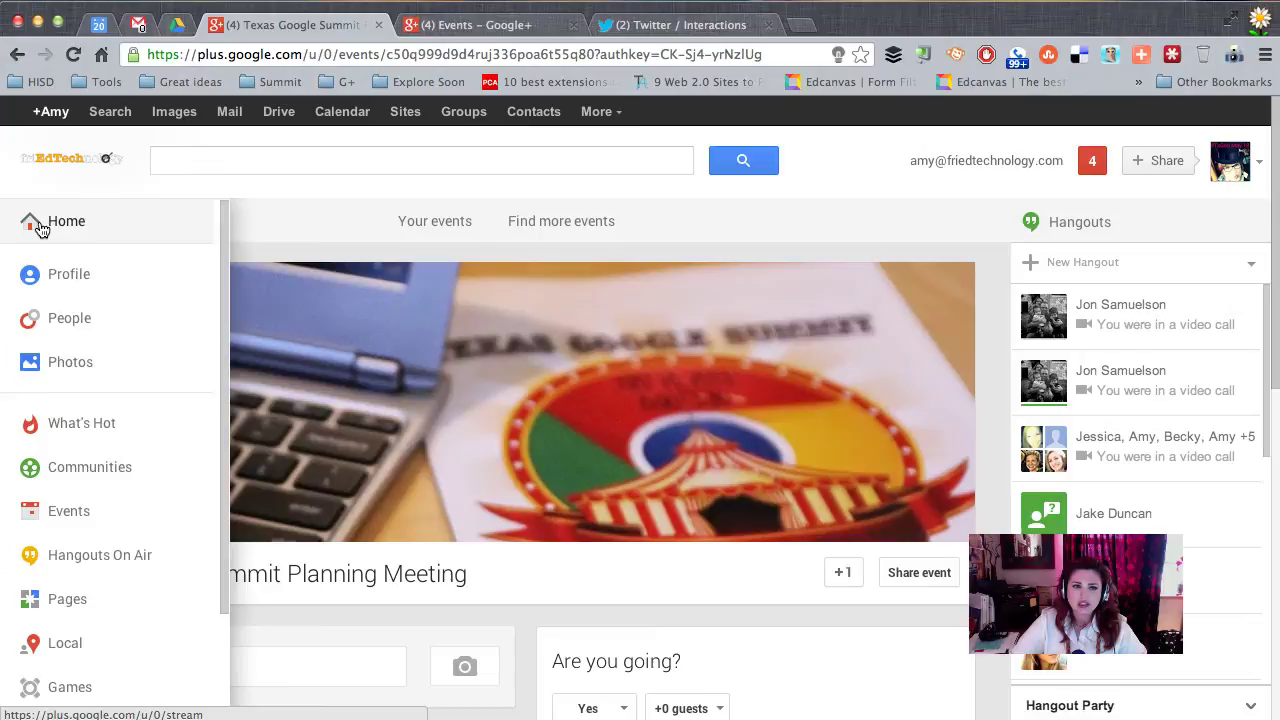
- Go to the Events page by way of the home stream and look through the upcoming and past events
left_click(30, 226)
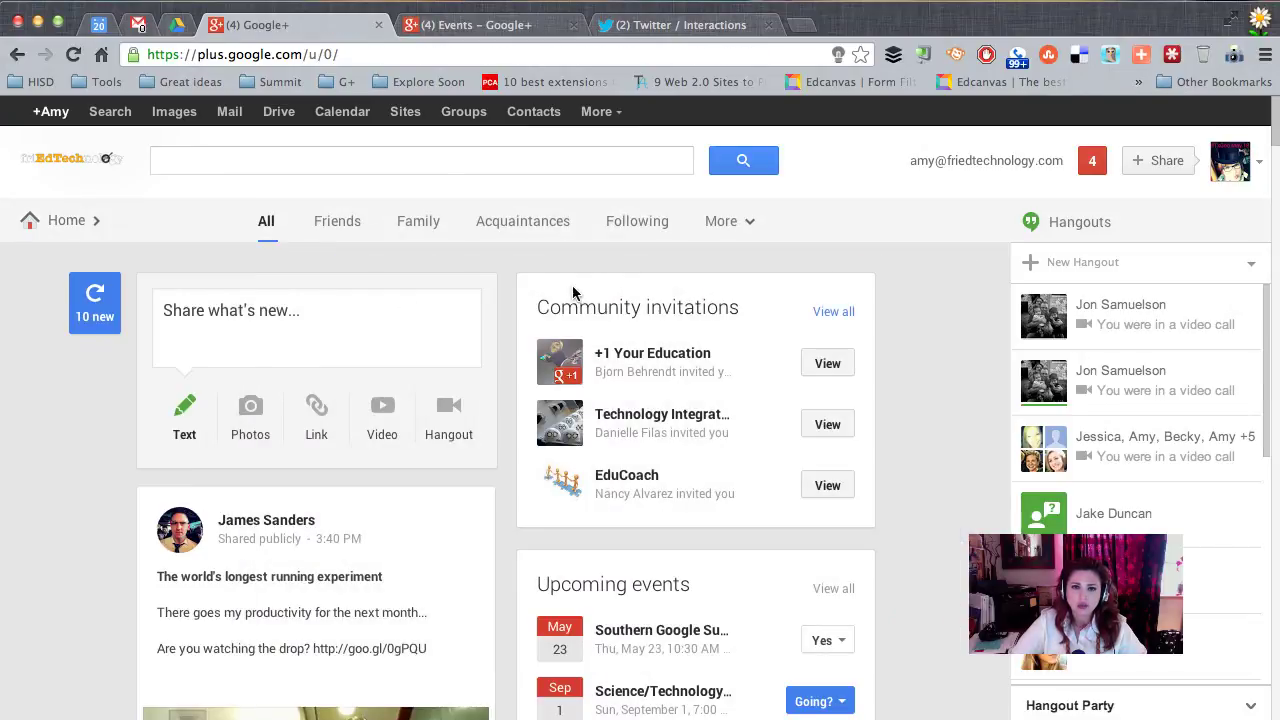
mouse_move(62, 226)
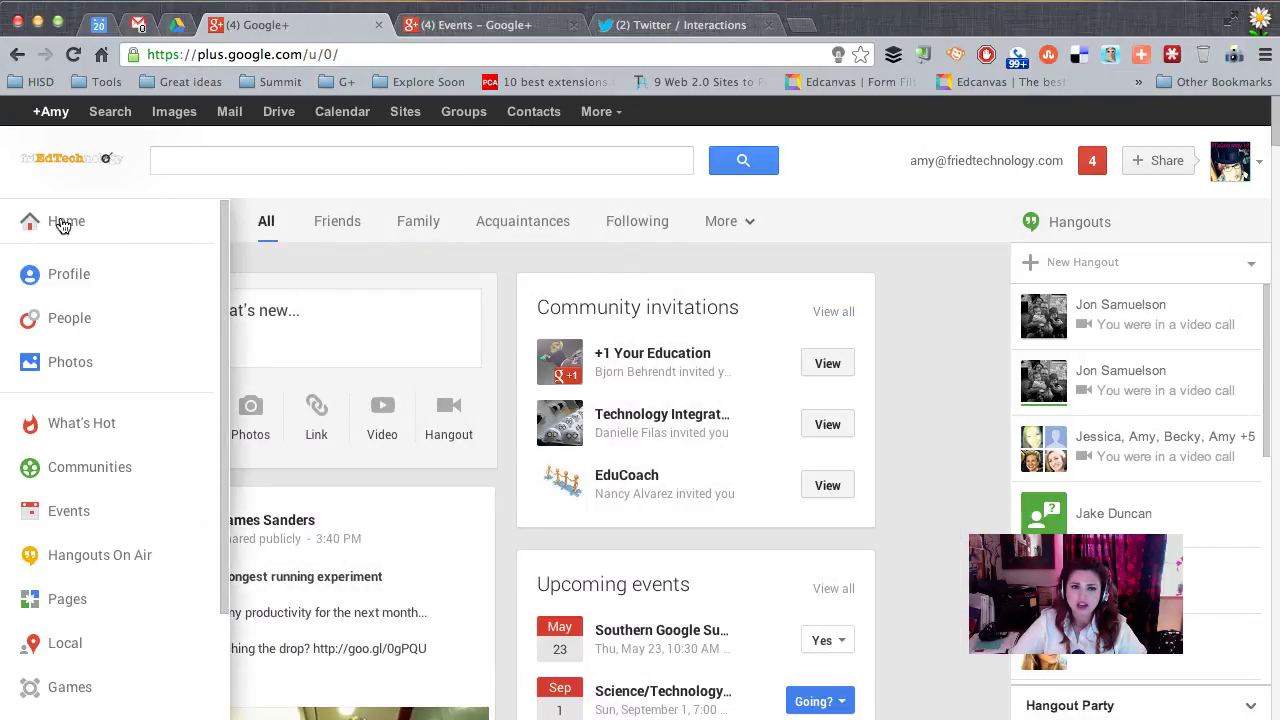
left_click(79, 526)
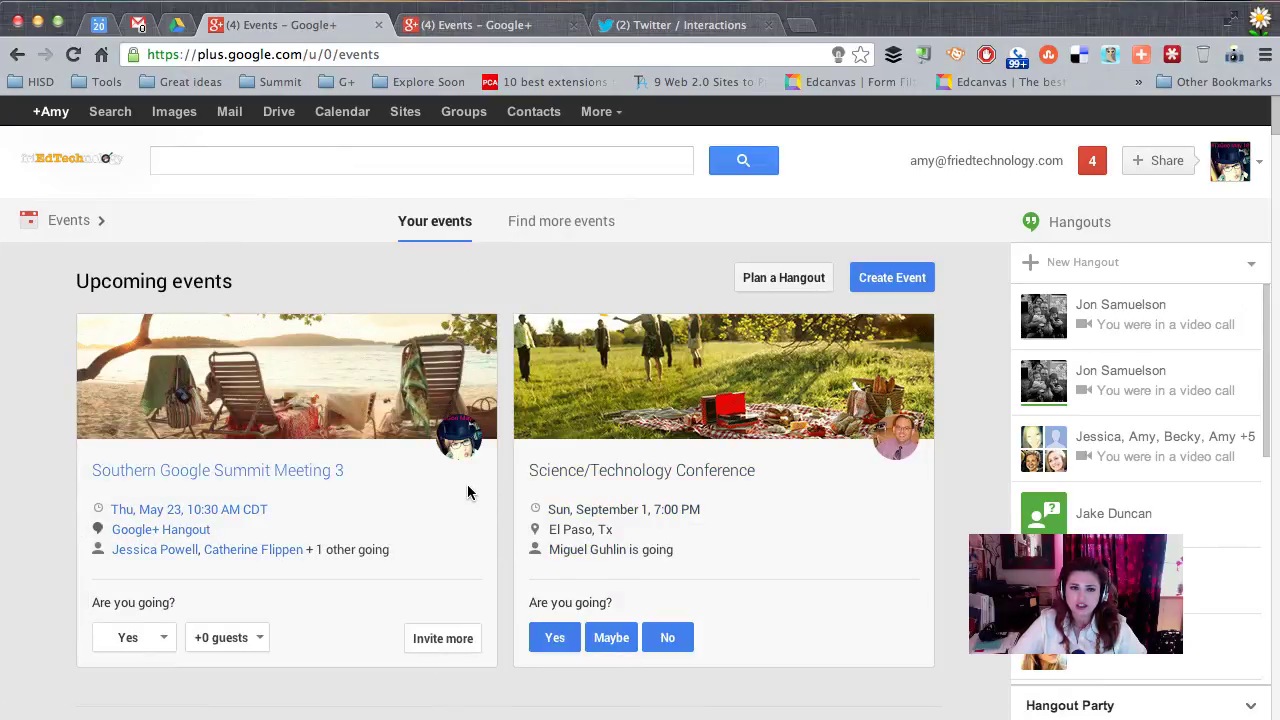
scroll(480, 490, "down", 5)
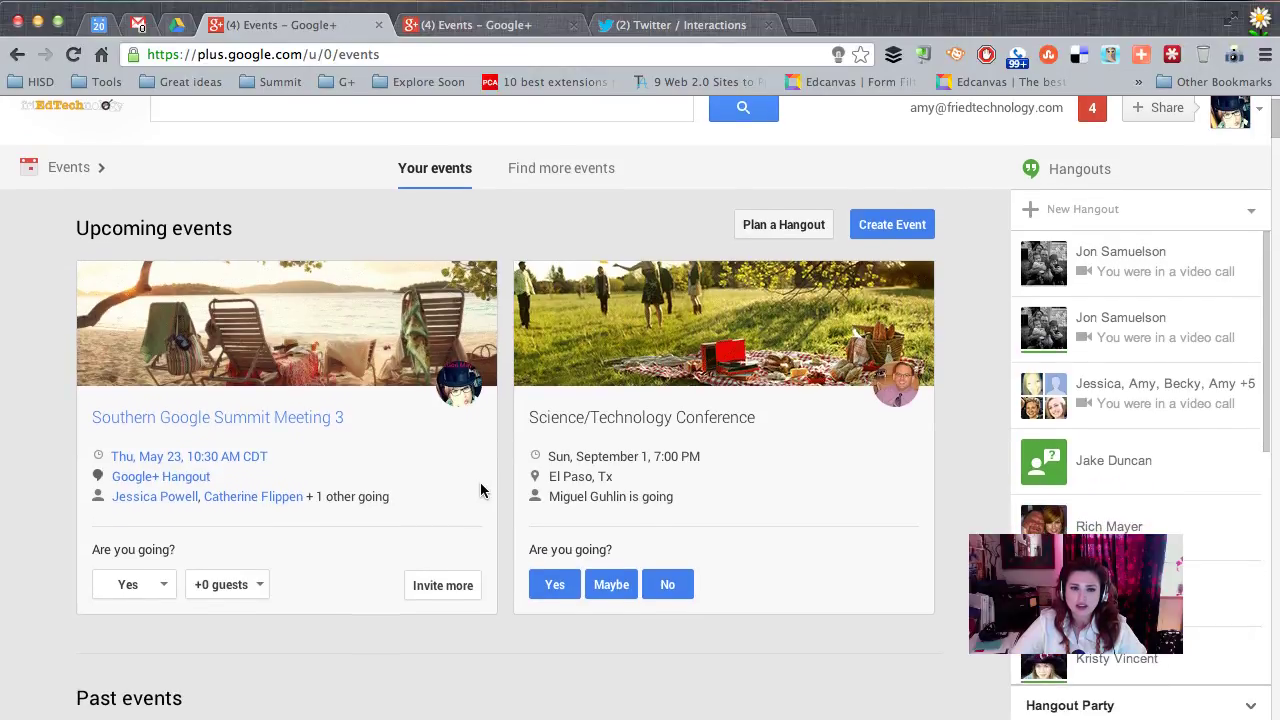
scroll(480, 490, "down", 3)
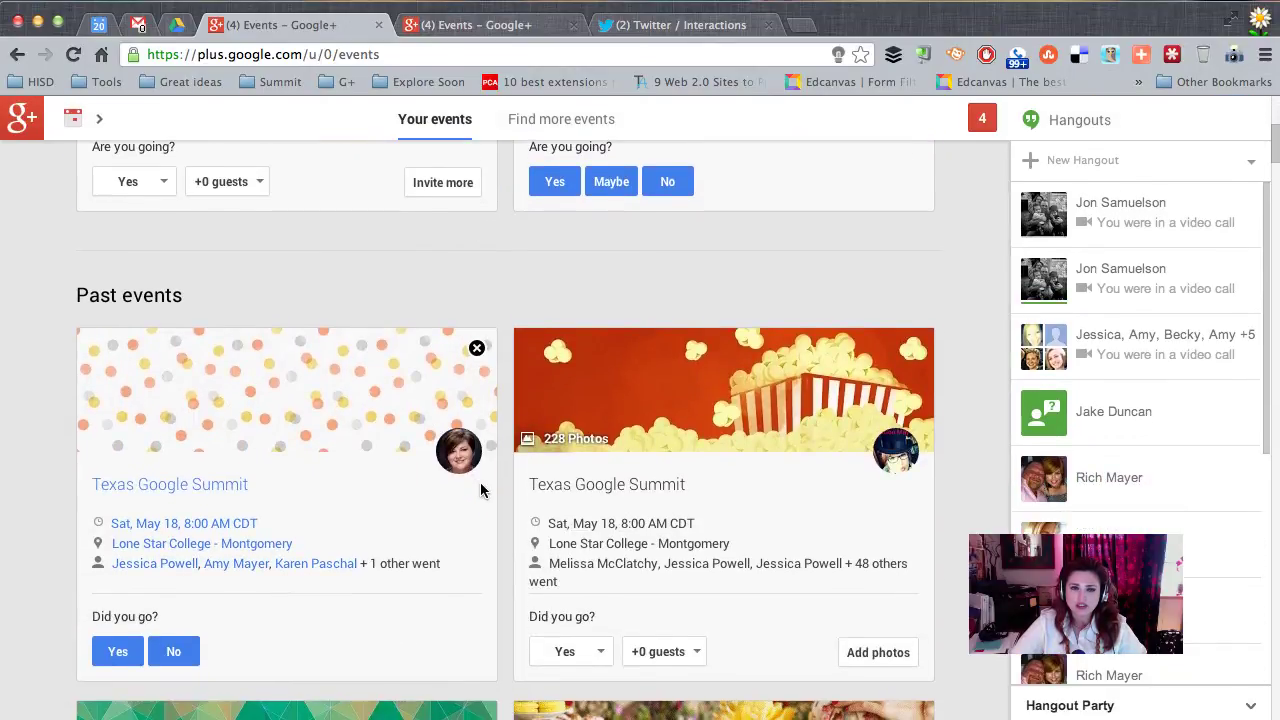
scroll(480, 490, "up", 6)
scroll(480, 490, "up", 1)
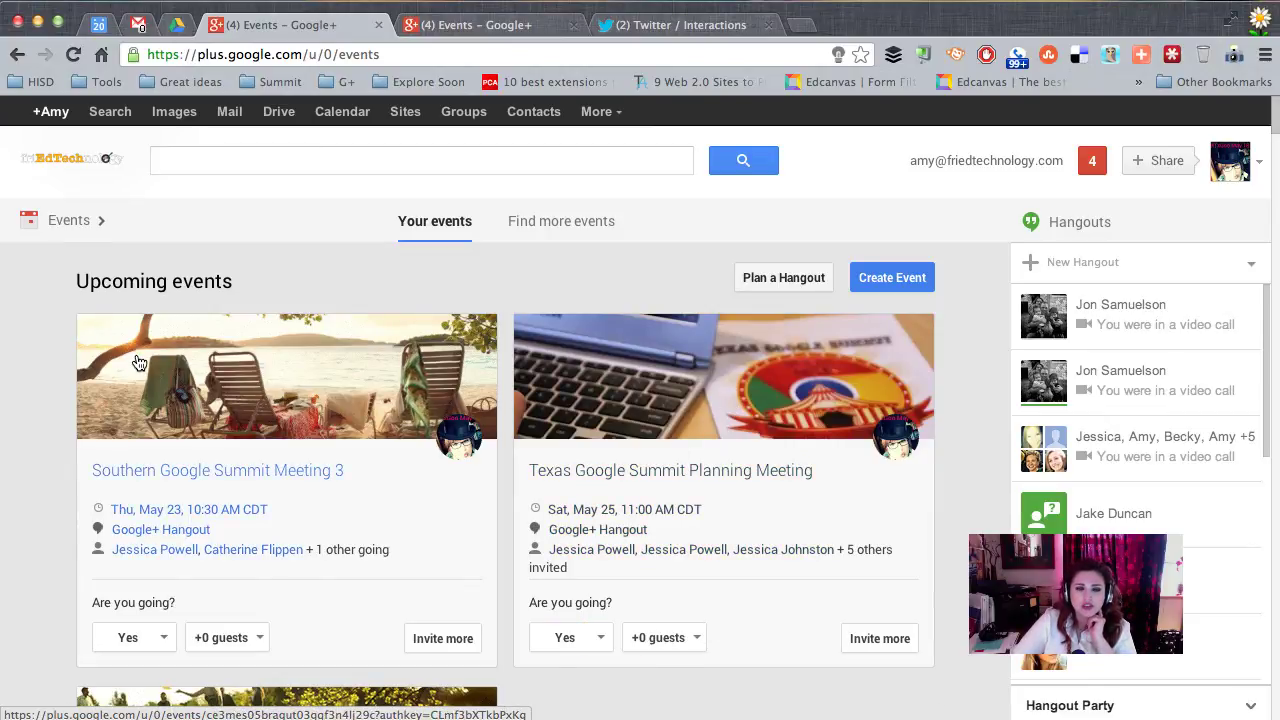
- Examine the posts, Hangout details and guests of the Southern Google Summit Meeting 3 event, and return to the list of your events
left_click(210, 368)
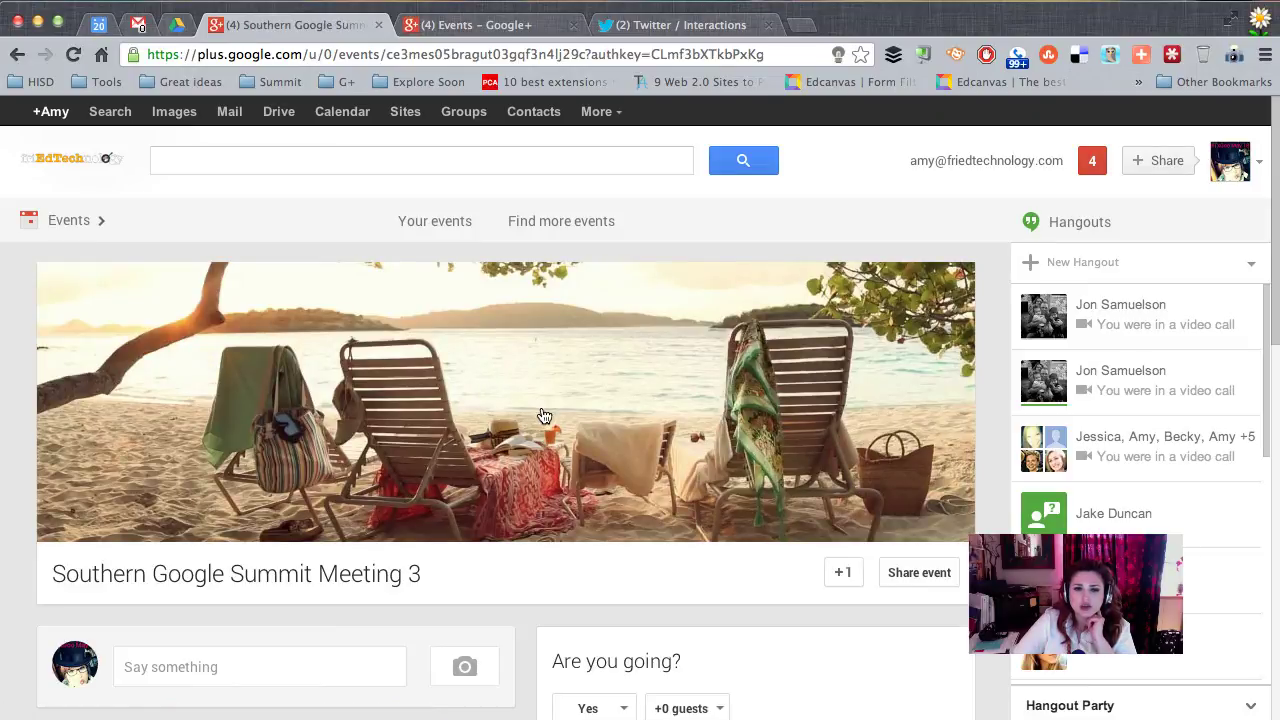
scroll(541, 413, "down", 1)
scroll(541, 408, "down", 2)
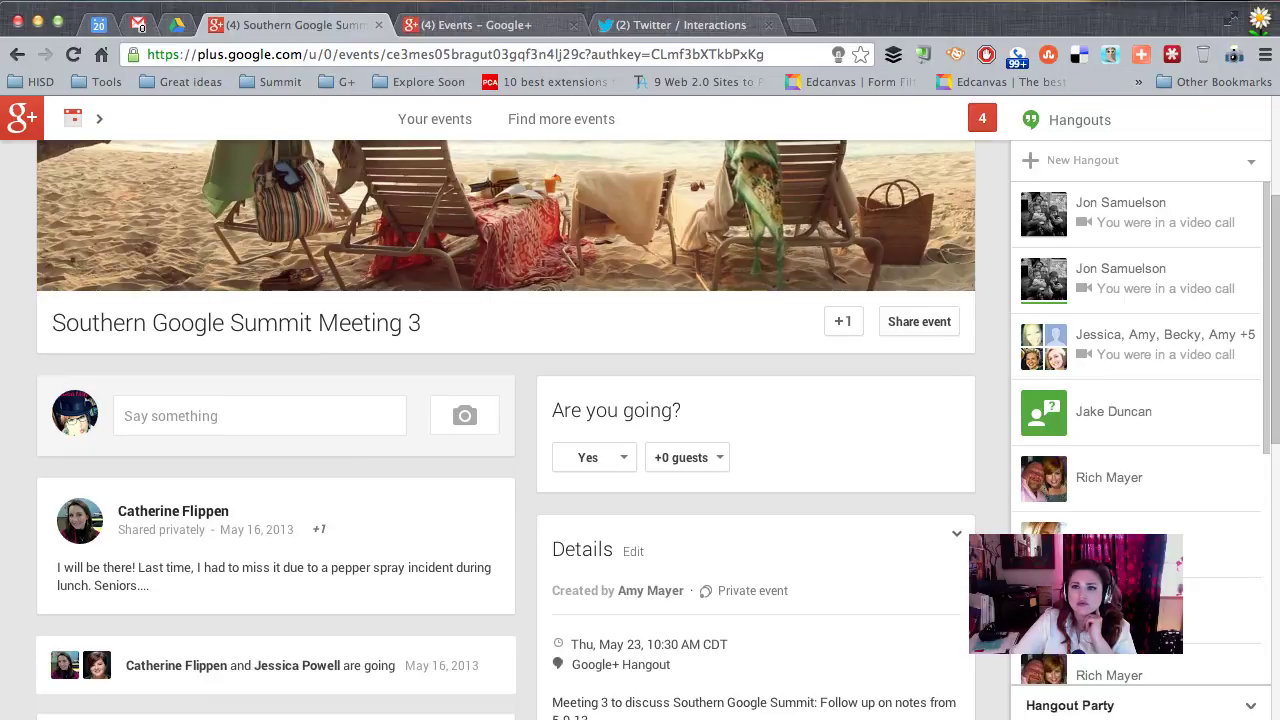
scroll(548, 413, "down", 3)
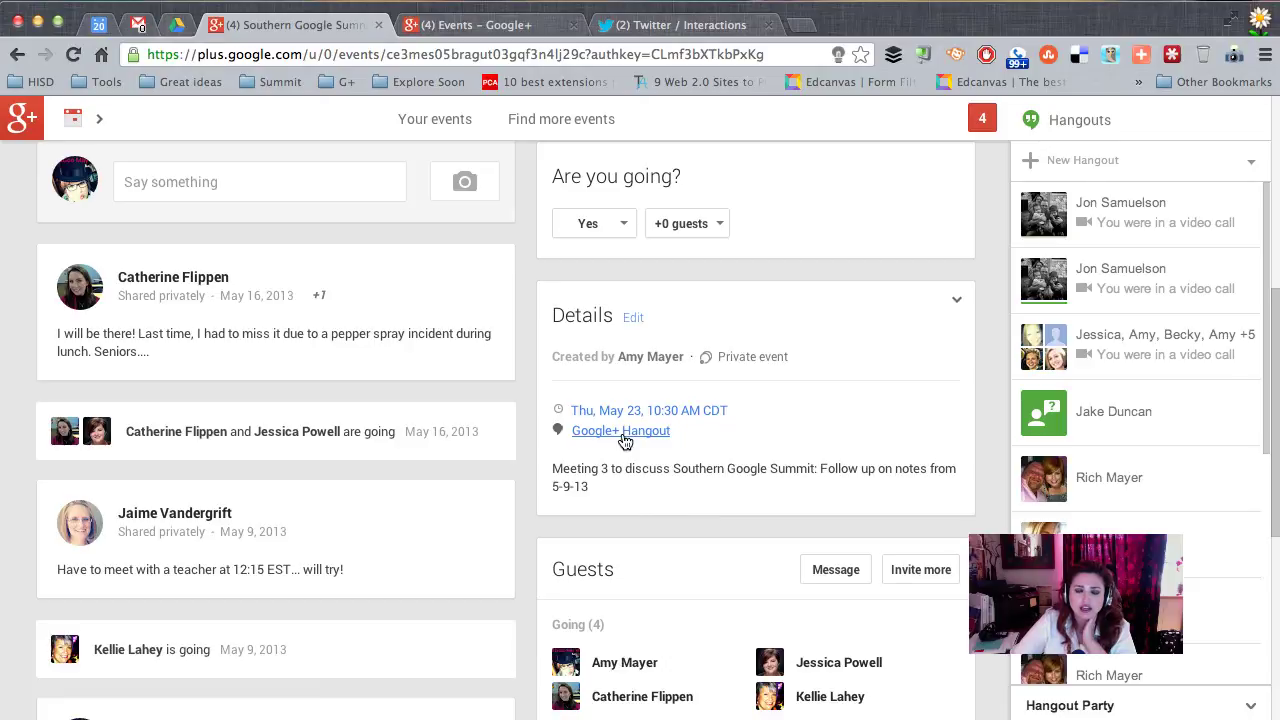
scroll(549, 409, "up", 5)
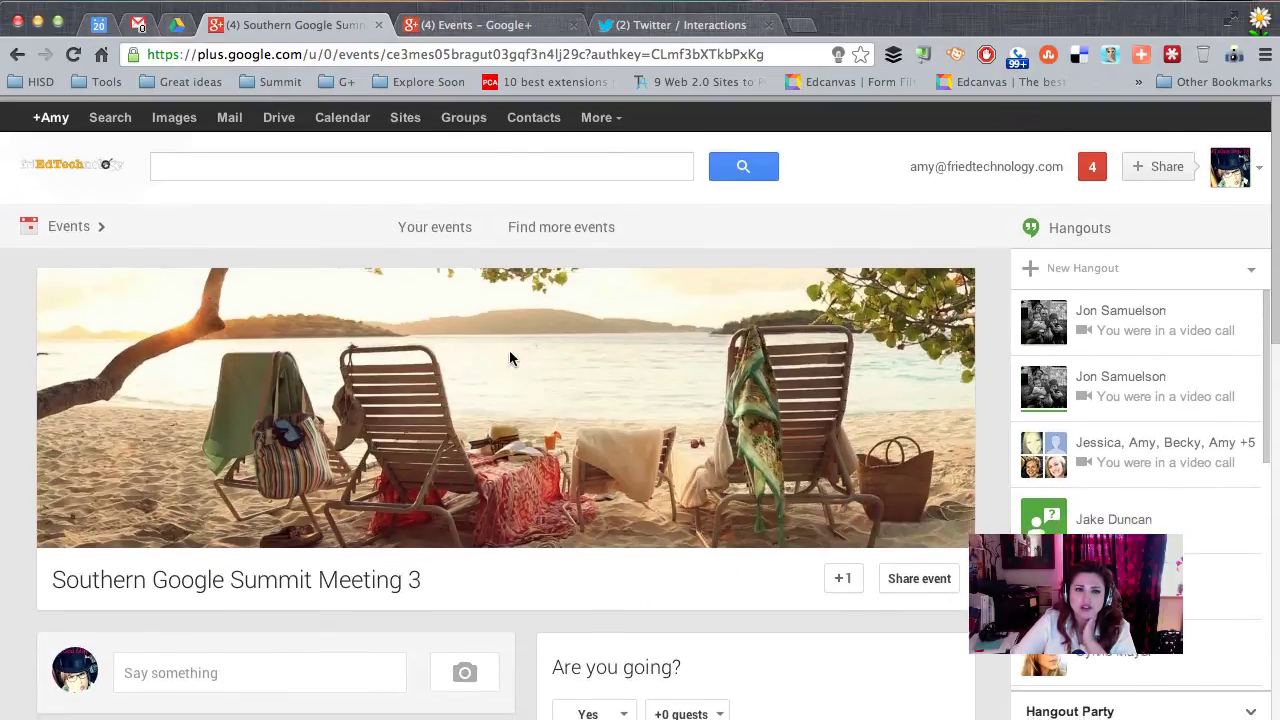
left_click(464, 227)
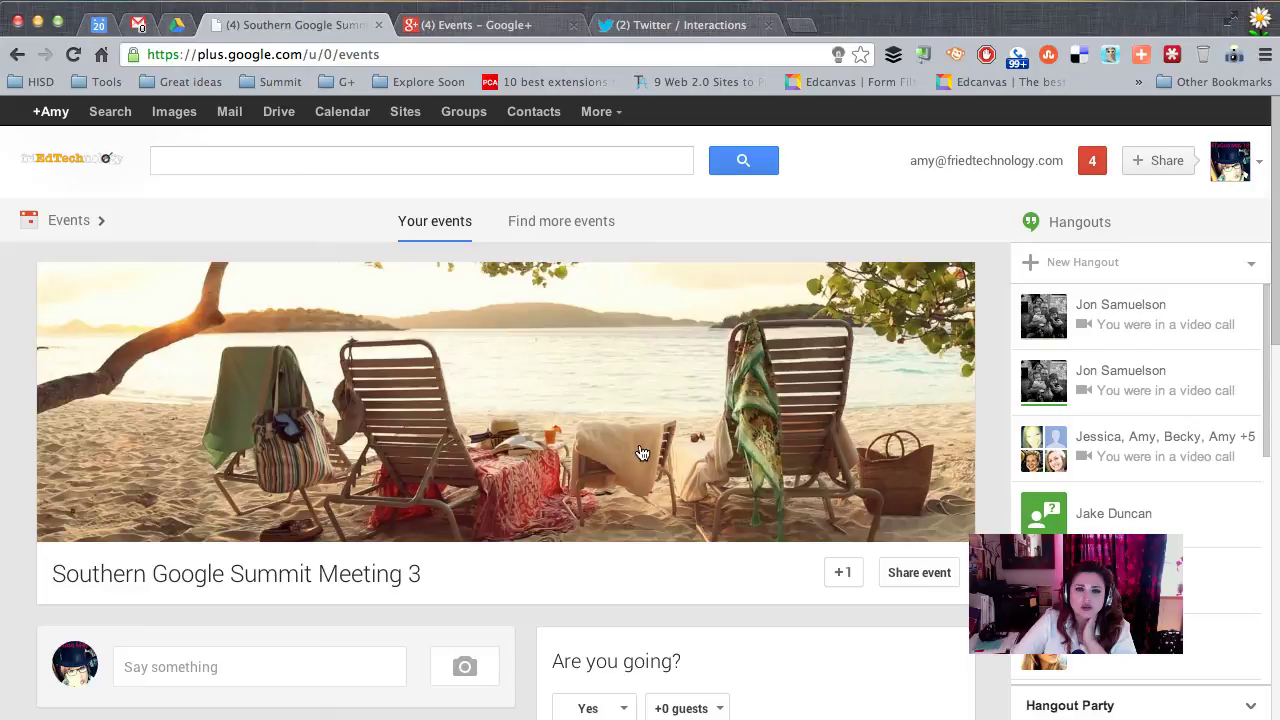